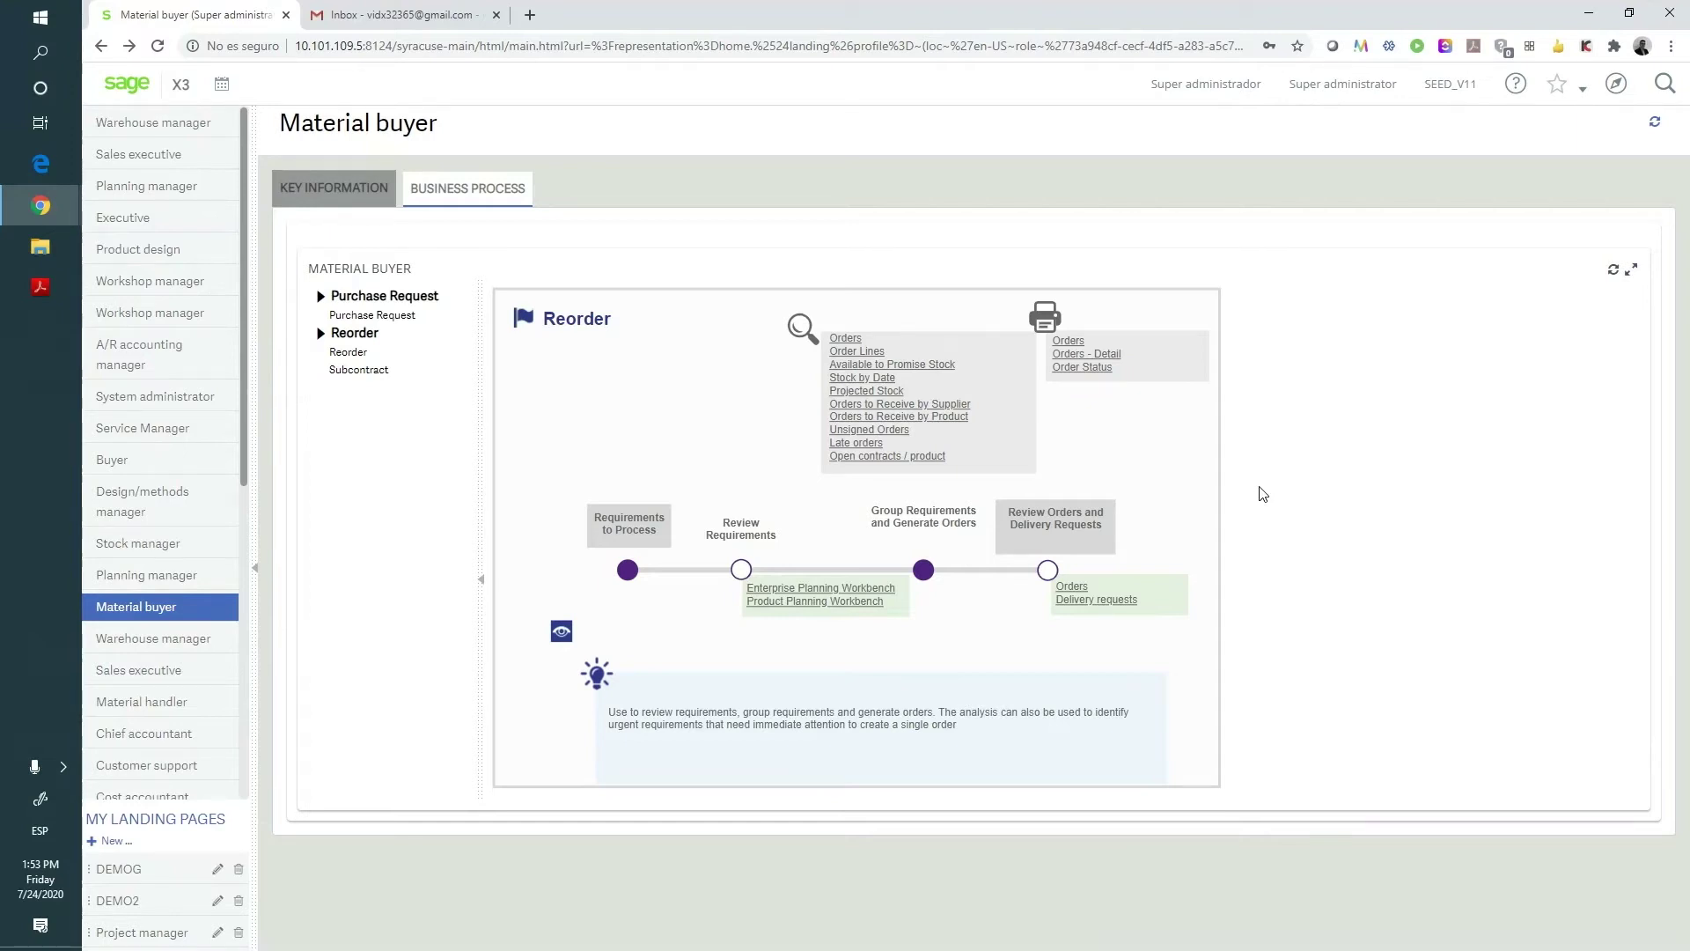
- From the Material buyer landing page, open the navigation menu to reach Purchasing > Orders
{"action": "left_click", "coordinate": [1613, 94]}
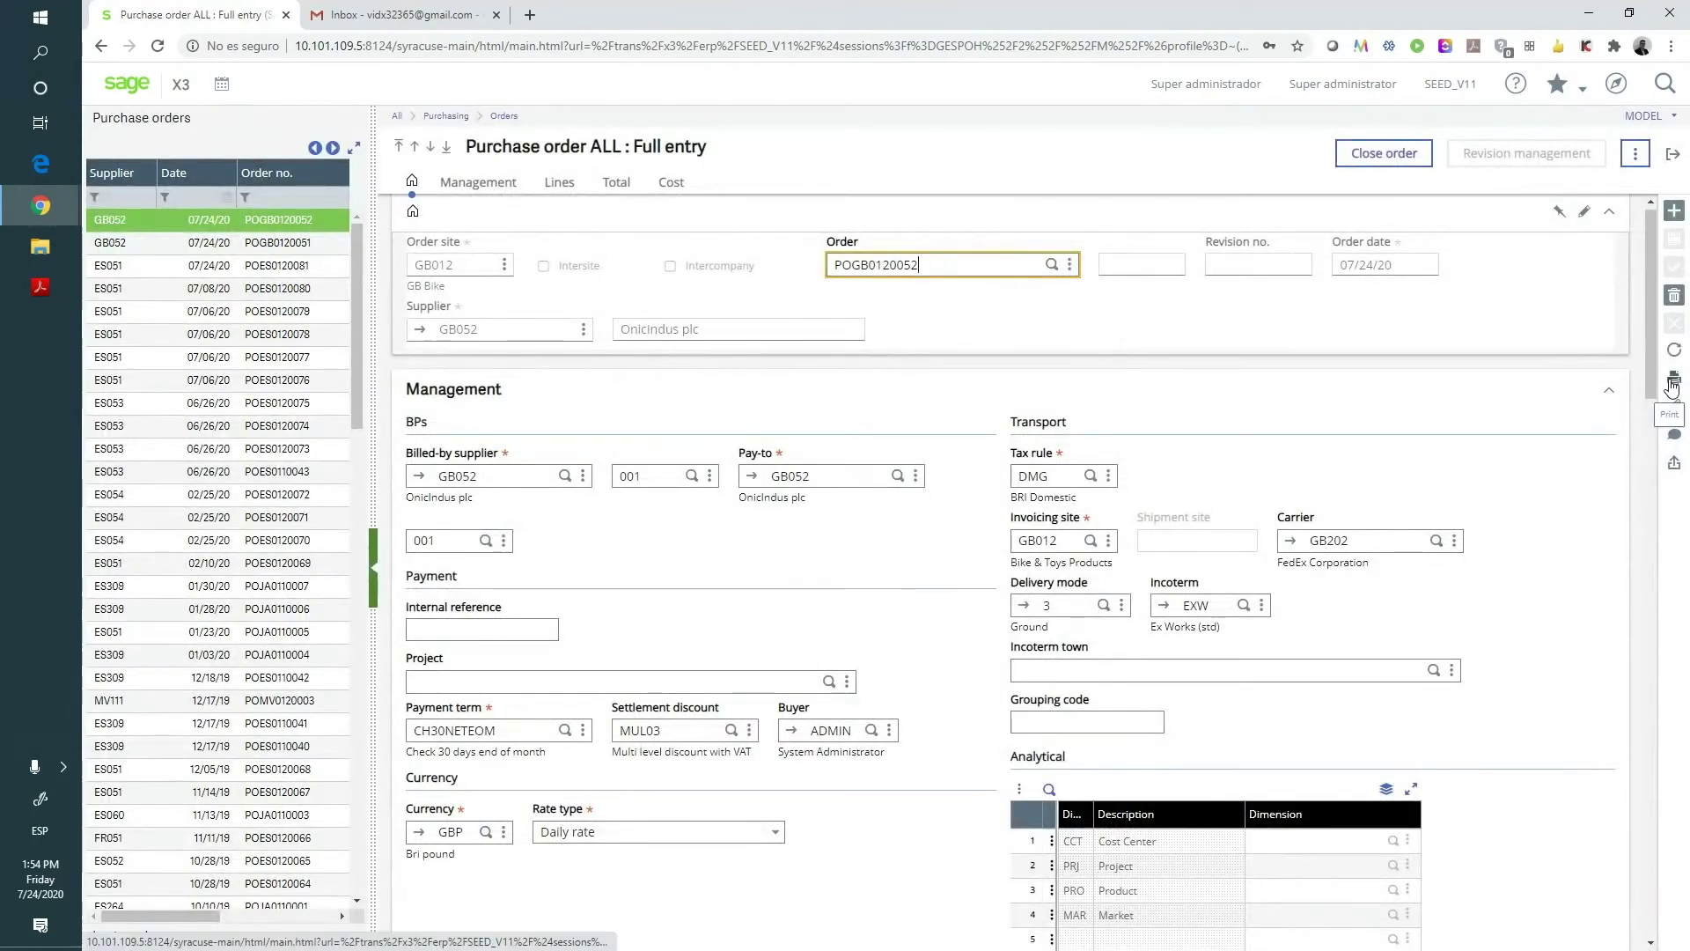
- Print purchase order POGB0120052 with report BONCDE2 and send it to Validated ID for signature
{"action": "left_click", "coordinate": [1672, 380]}
{"action": "left_click", "coordinate": [1582, 382]}
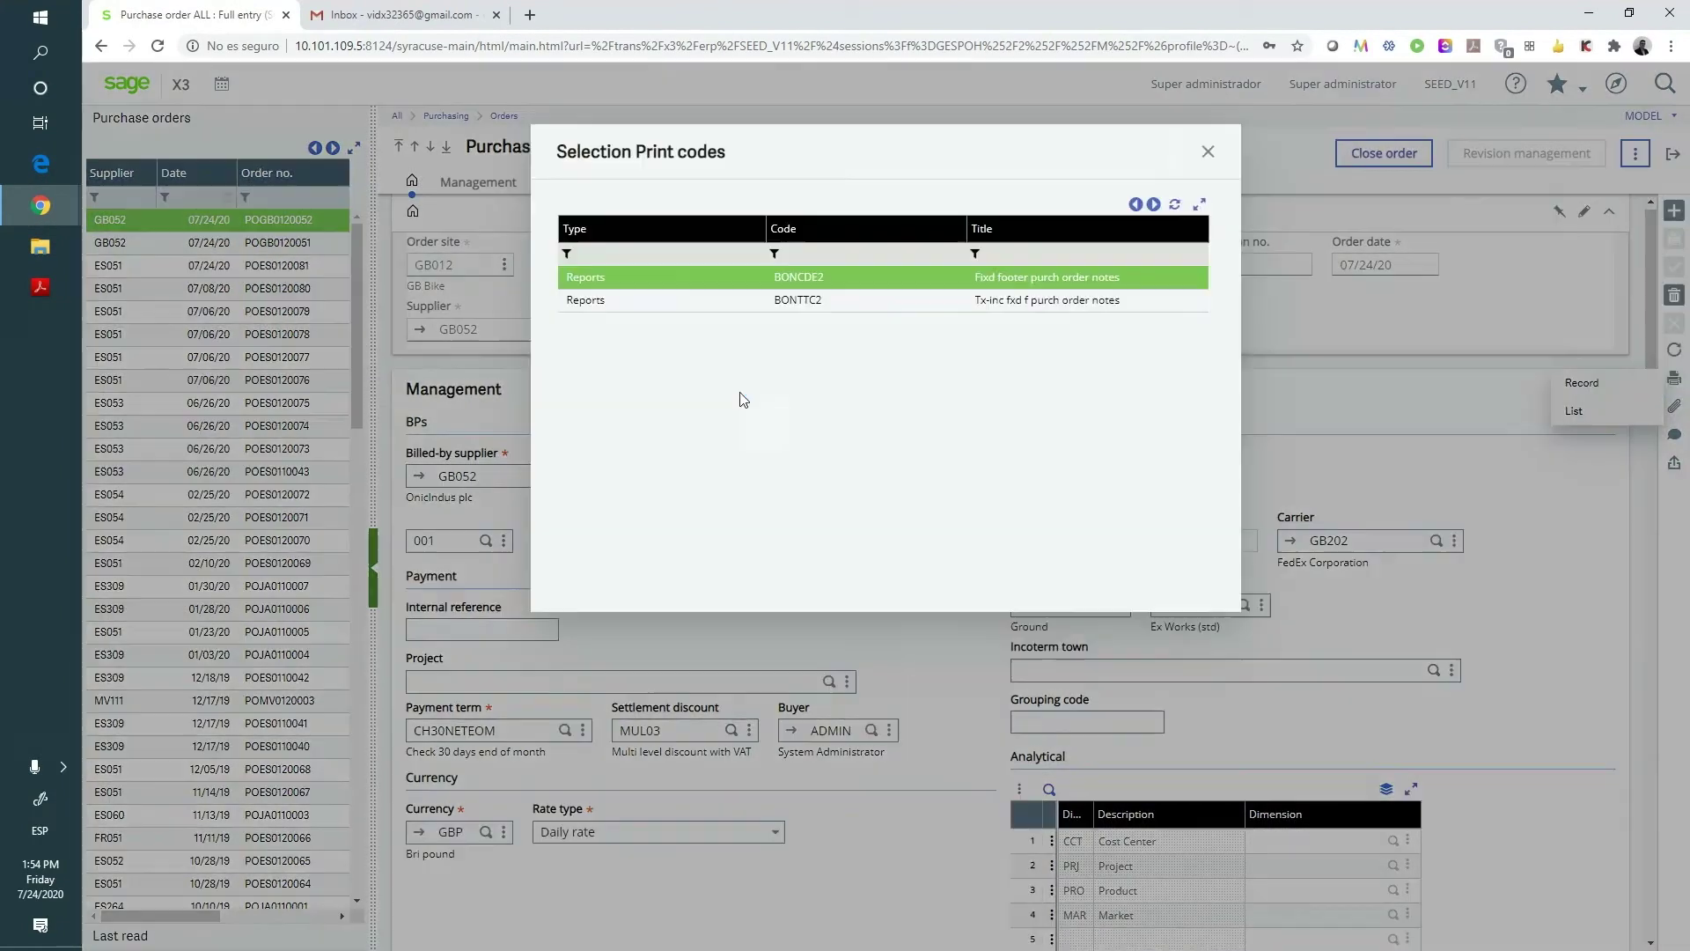
{"action": "left_click", "coordinate": [669, 283]}
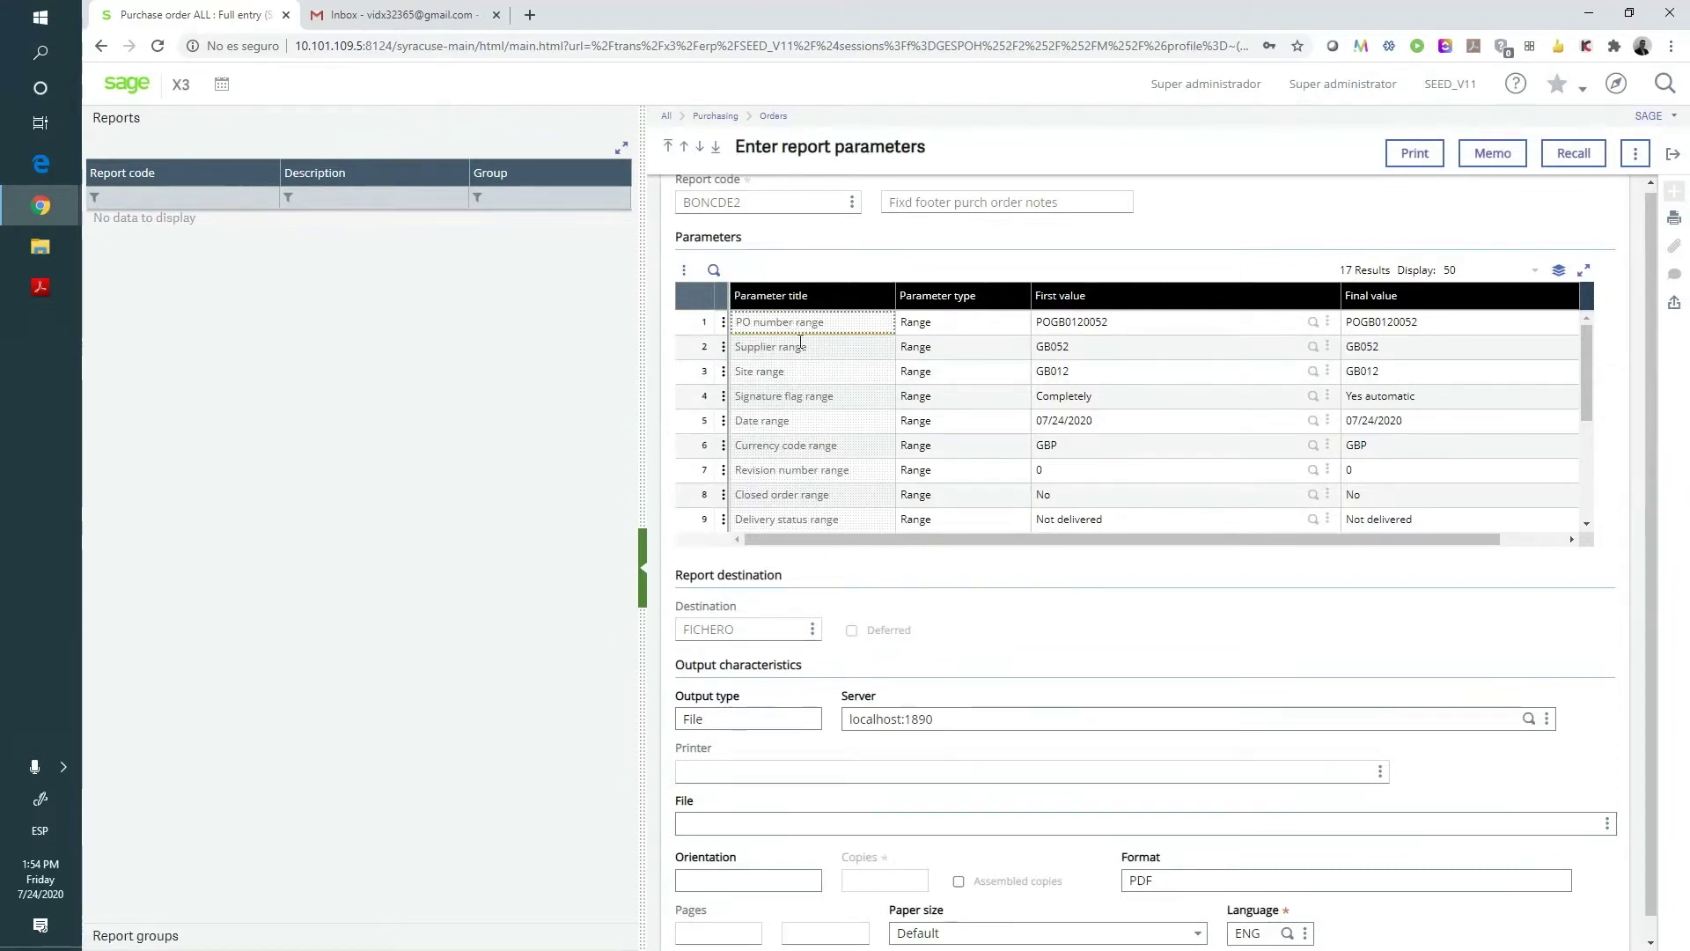
{"action": "left_click", "coordinate": [1414, 155]}
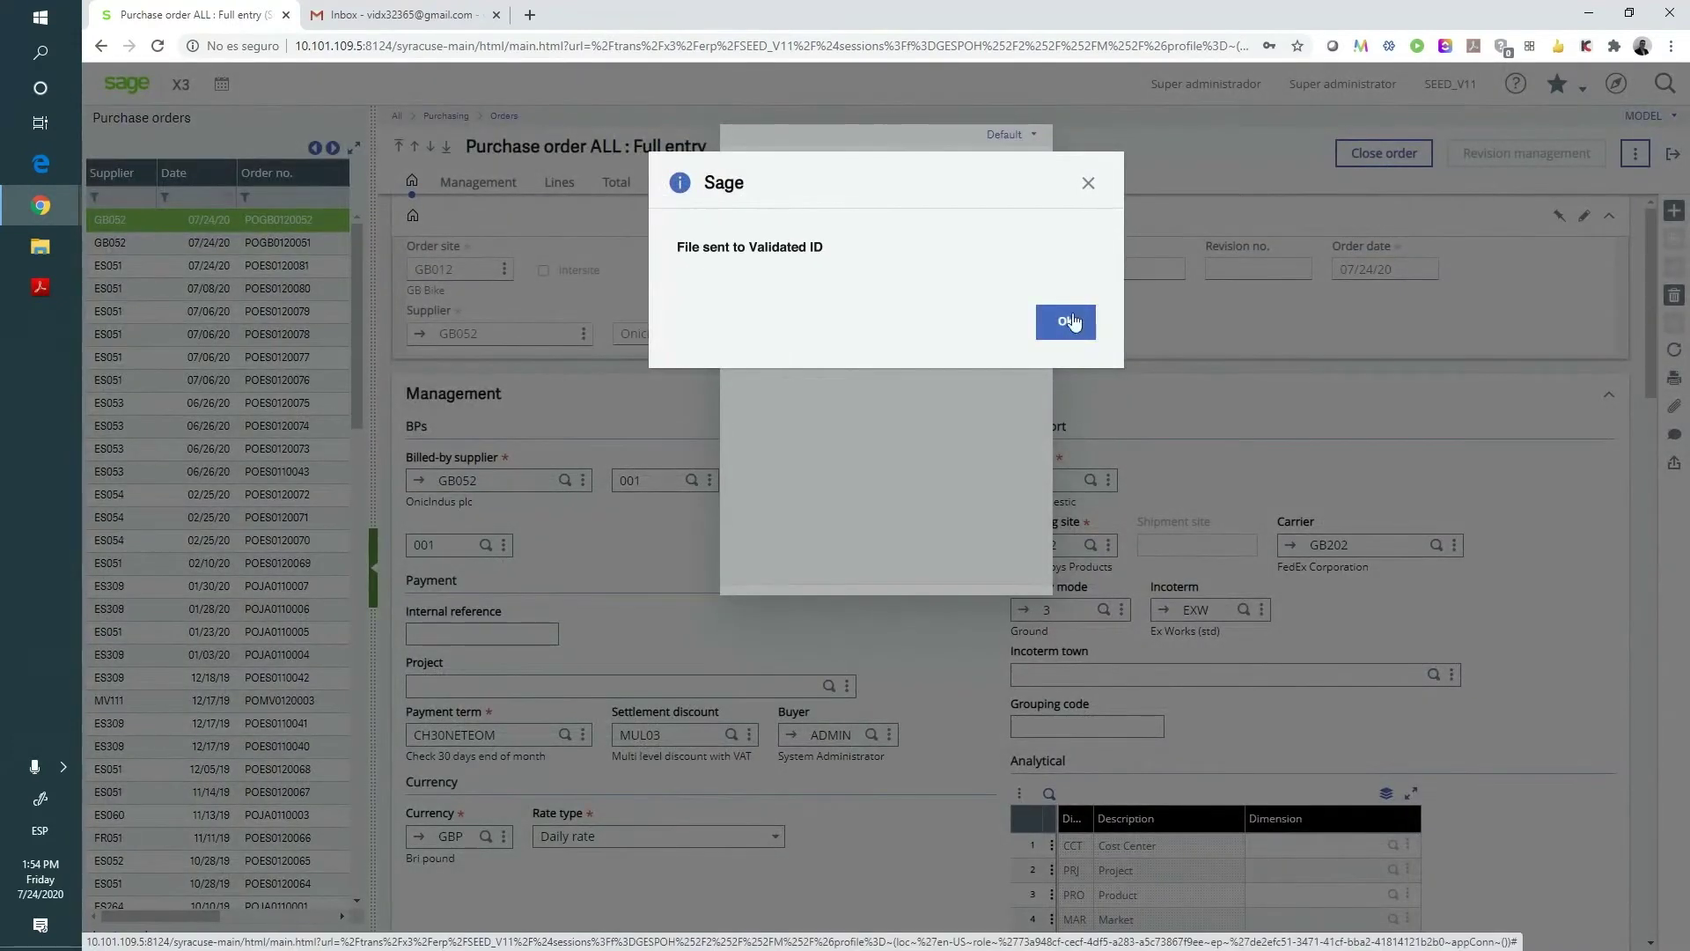
{"action": "left_click", "coordinate": [1073, 317]}
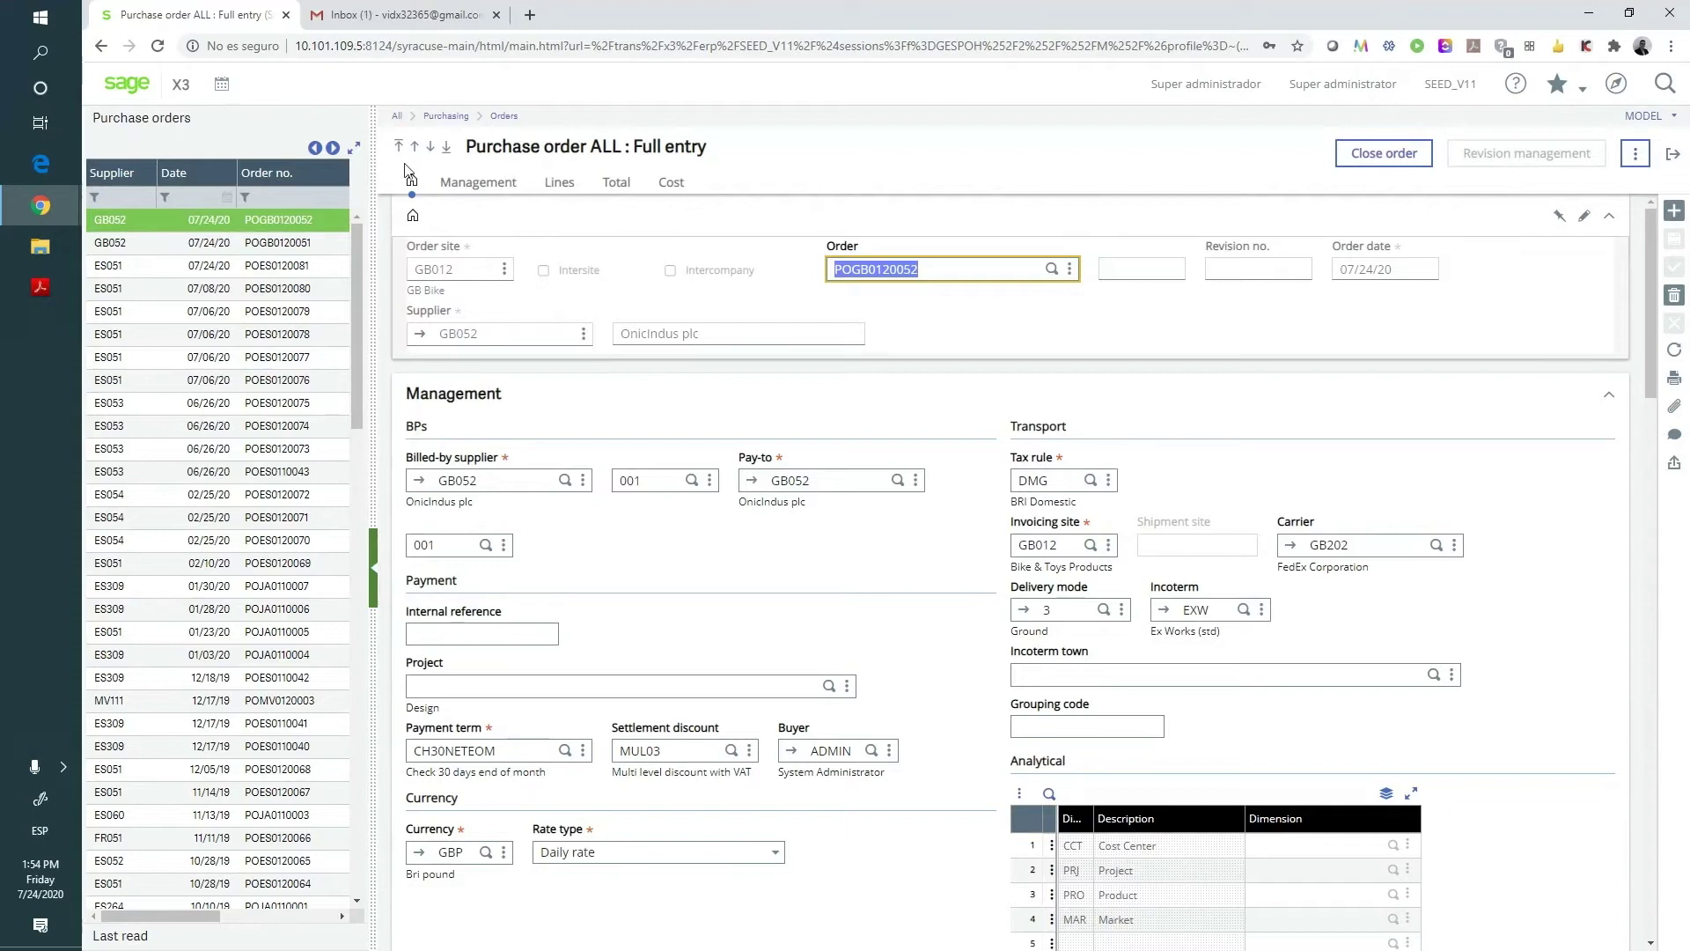
{"action": "left_click", "coordinate": [414, 18]}
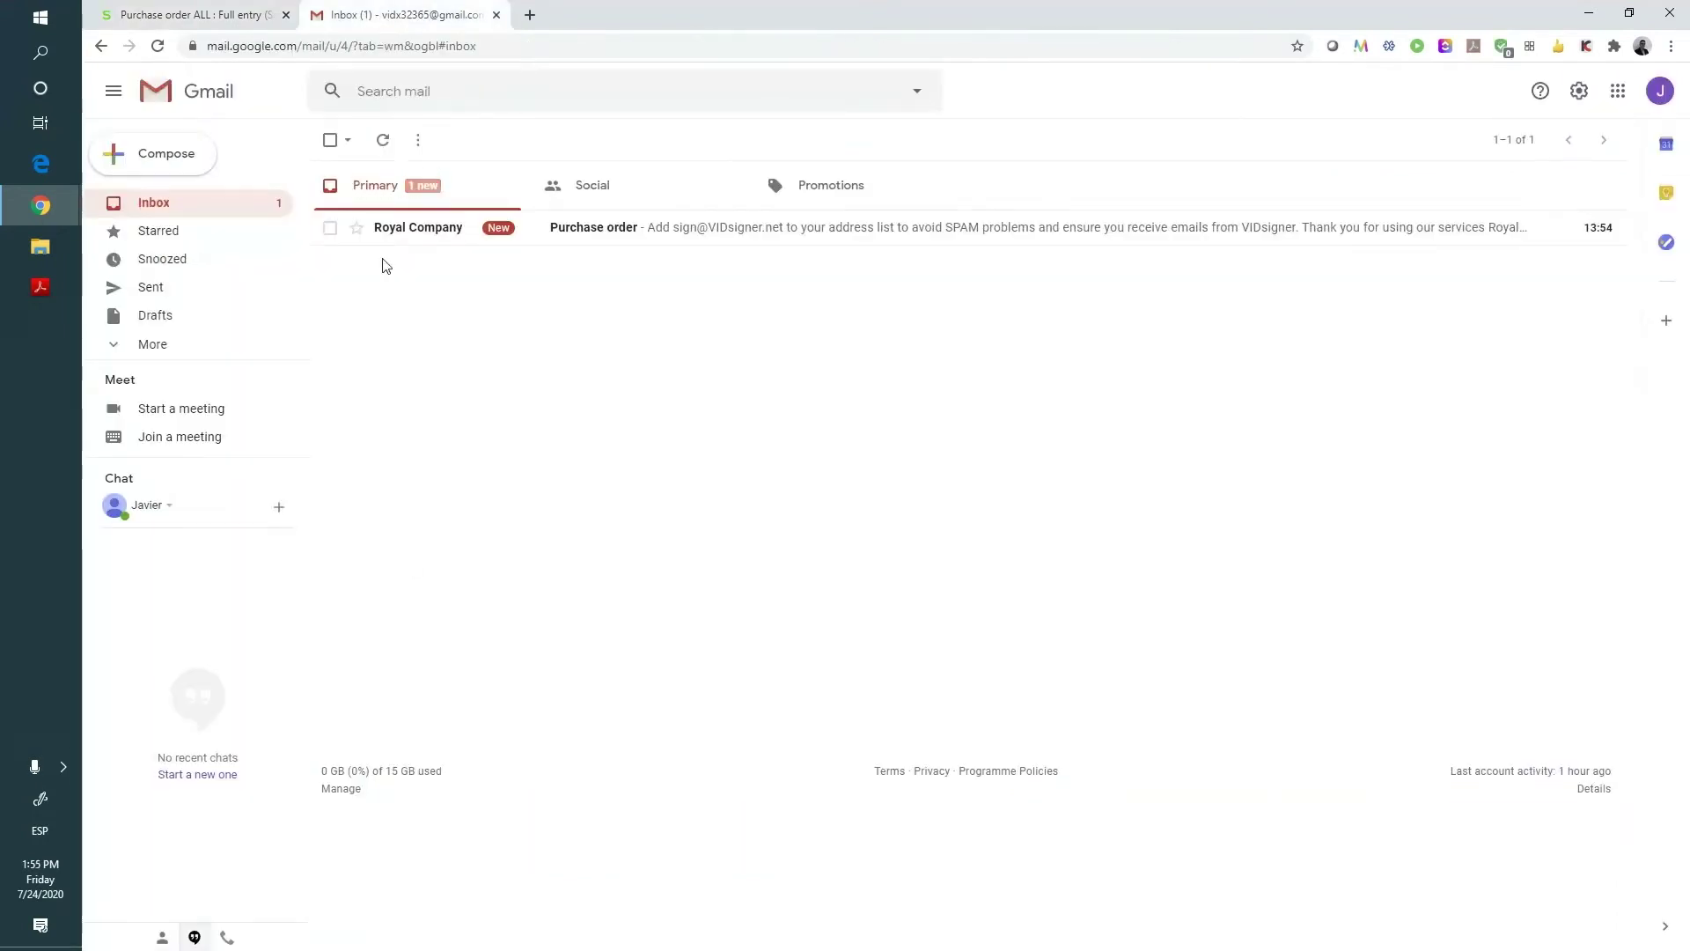
- Open the Royal Company Purchase order email and view VID_60.pdf in VIDsigner
{"action": "left_click", "coordinate": [863, 231]}
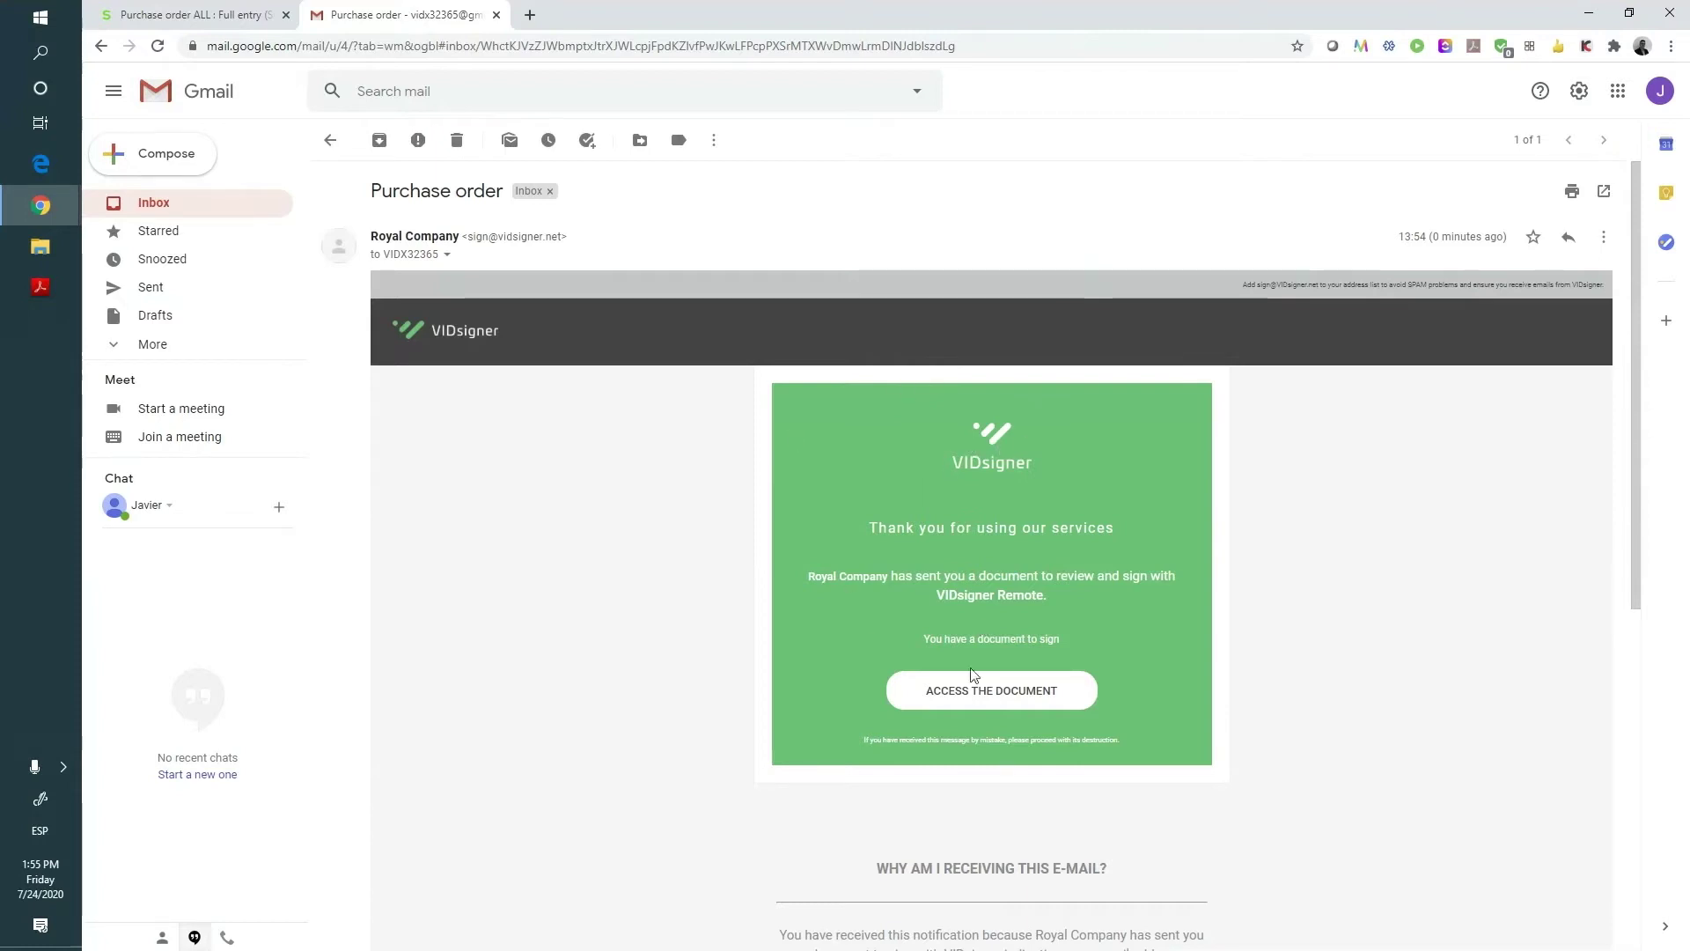
{"action": "left_click", "coordinate": [996, 698]}
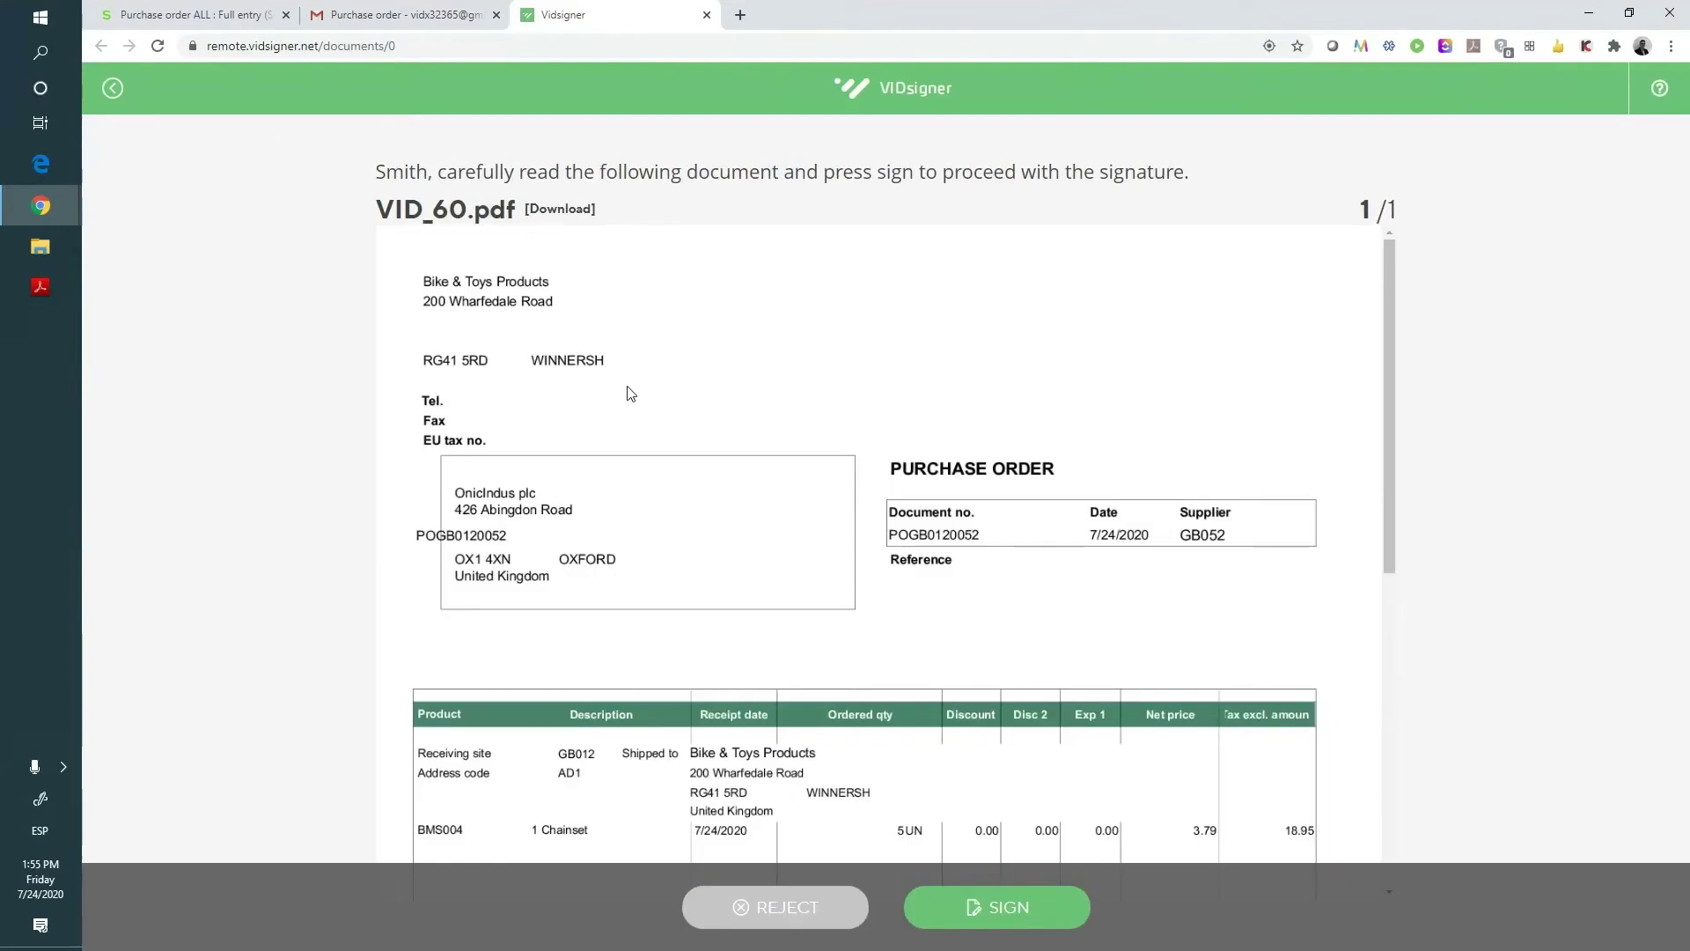
- Sign VID_60.pdf in VIDsigner using the SMS verification code and a drawn signature
{"action": "scroll", "coordinate": [629, 423], "scroll_direction": "down", "scroll_amount": 5}
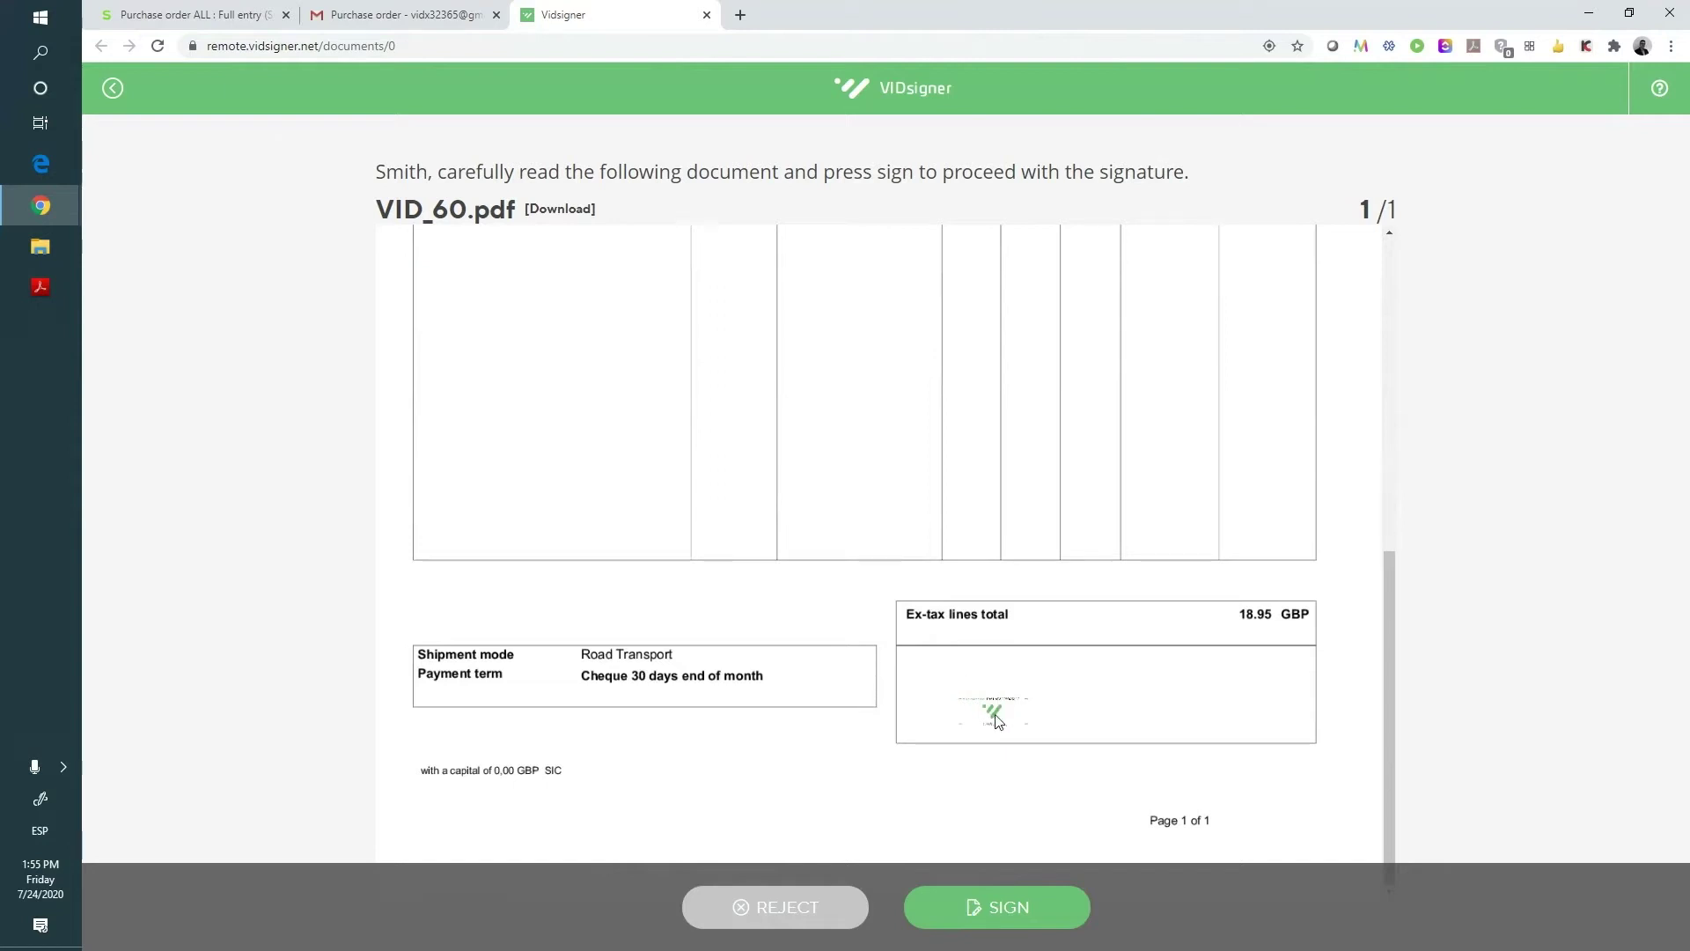
{"action": "left_click", "coordinate": [1002, 912]}
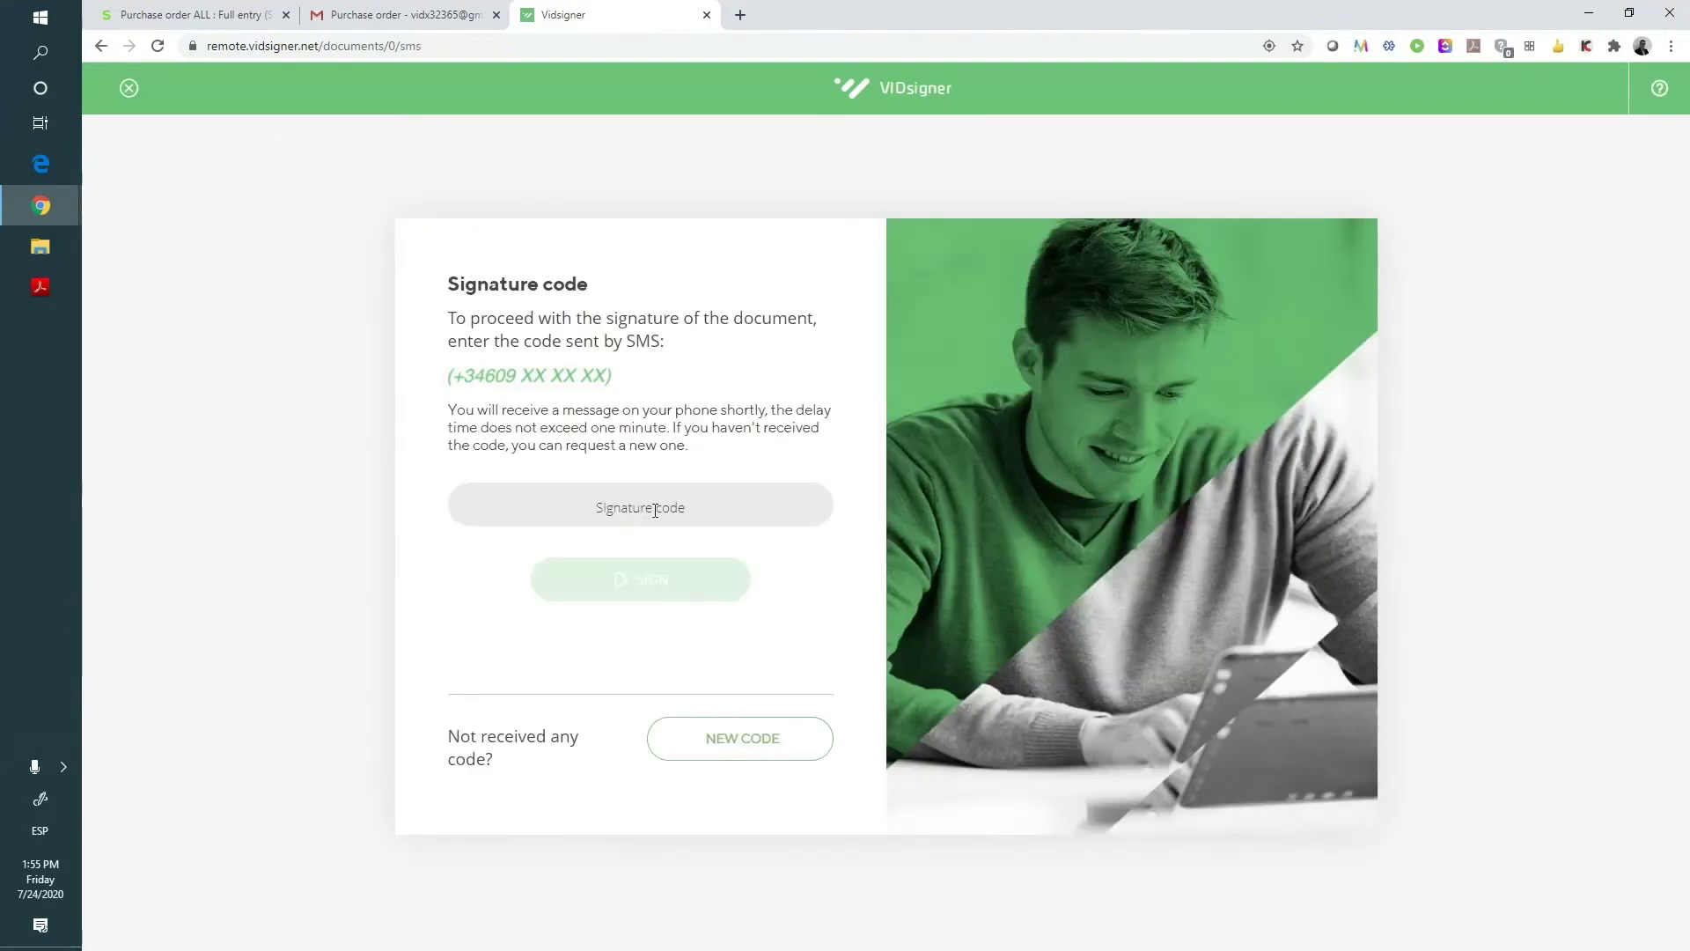
{"action": "type", "text": "*****"}
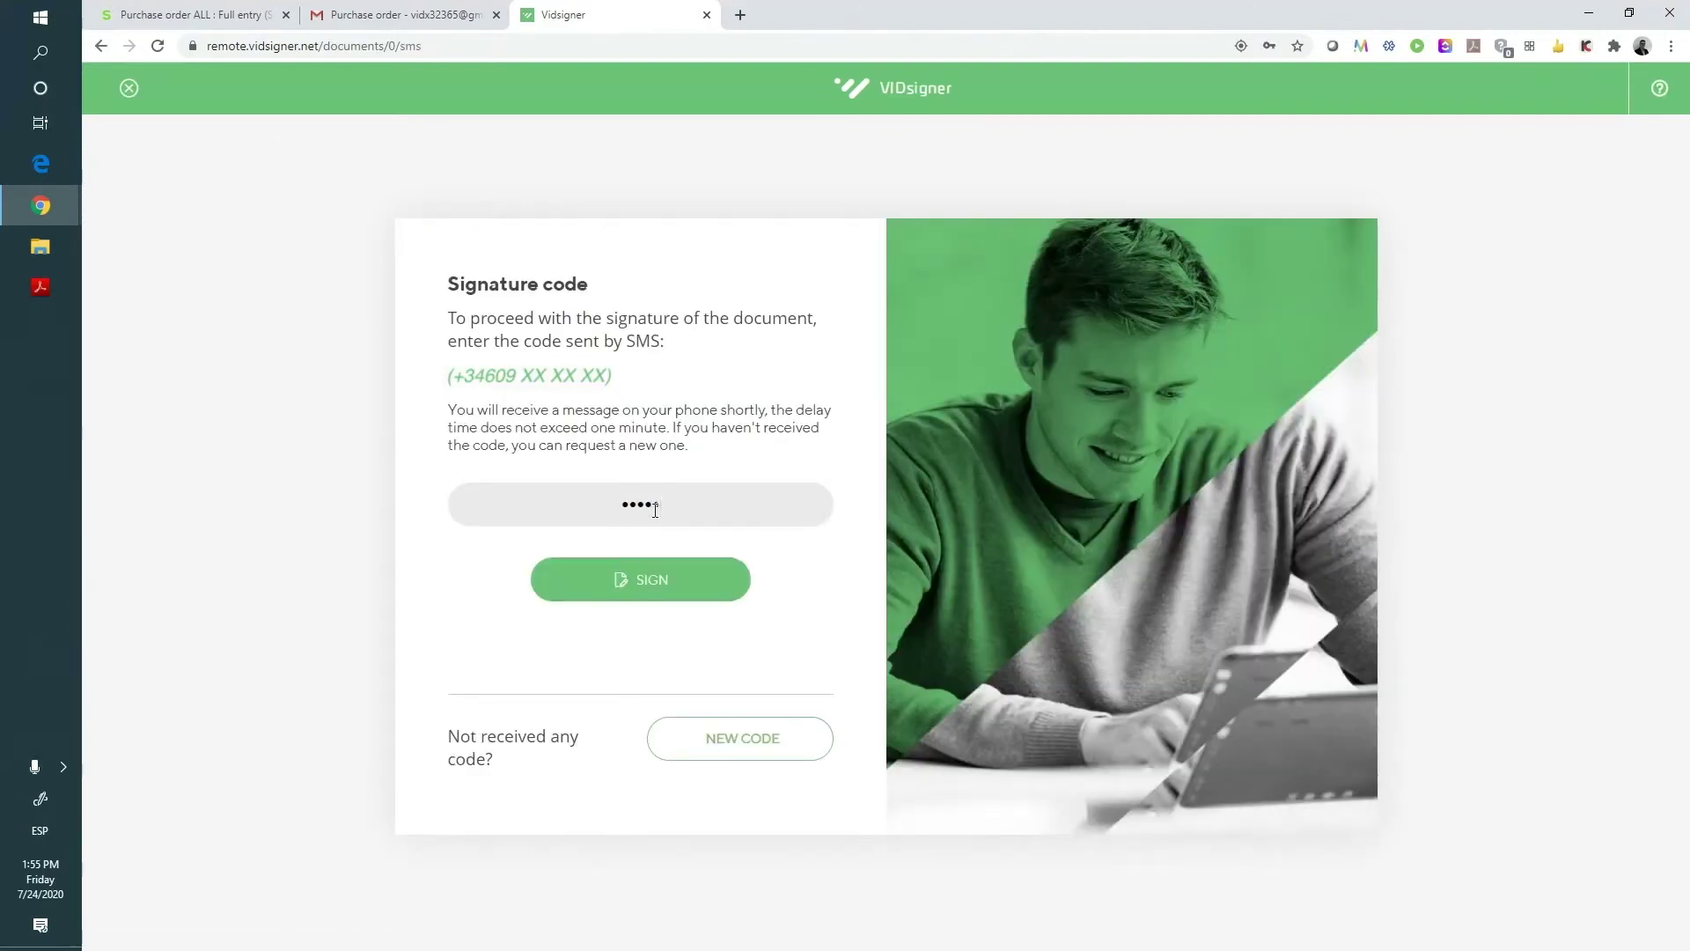
{"action": "left_click", "coordinate": [645, 582]}
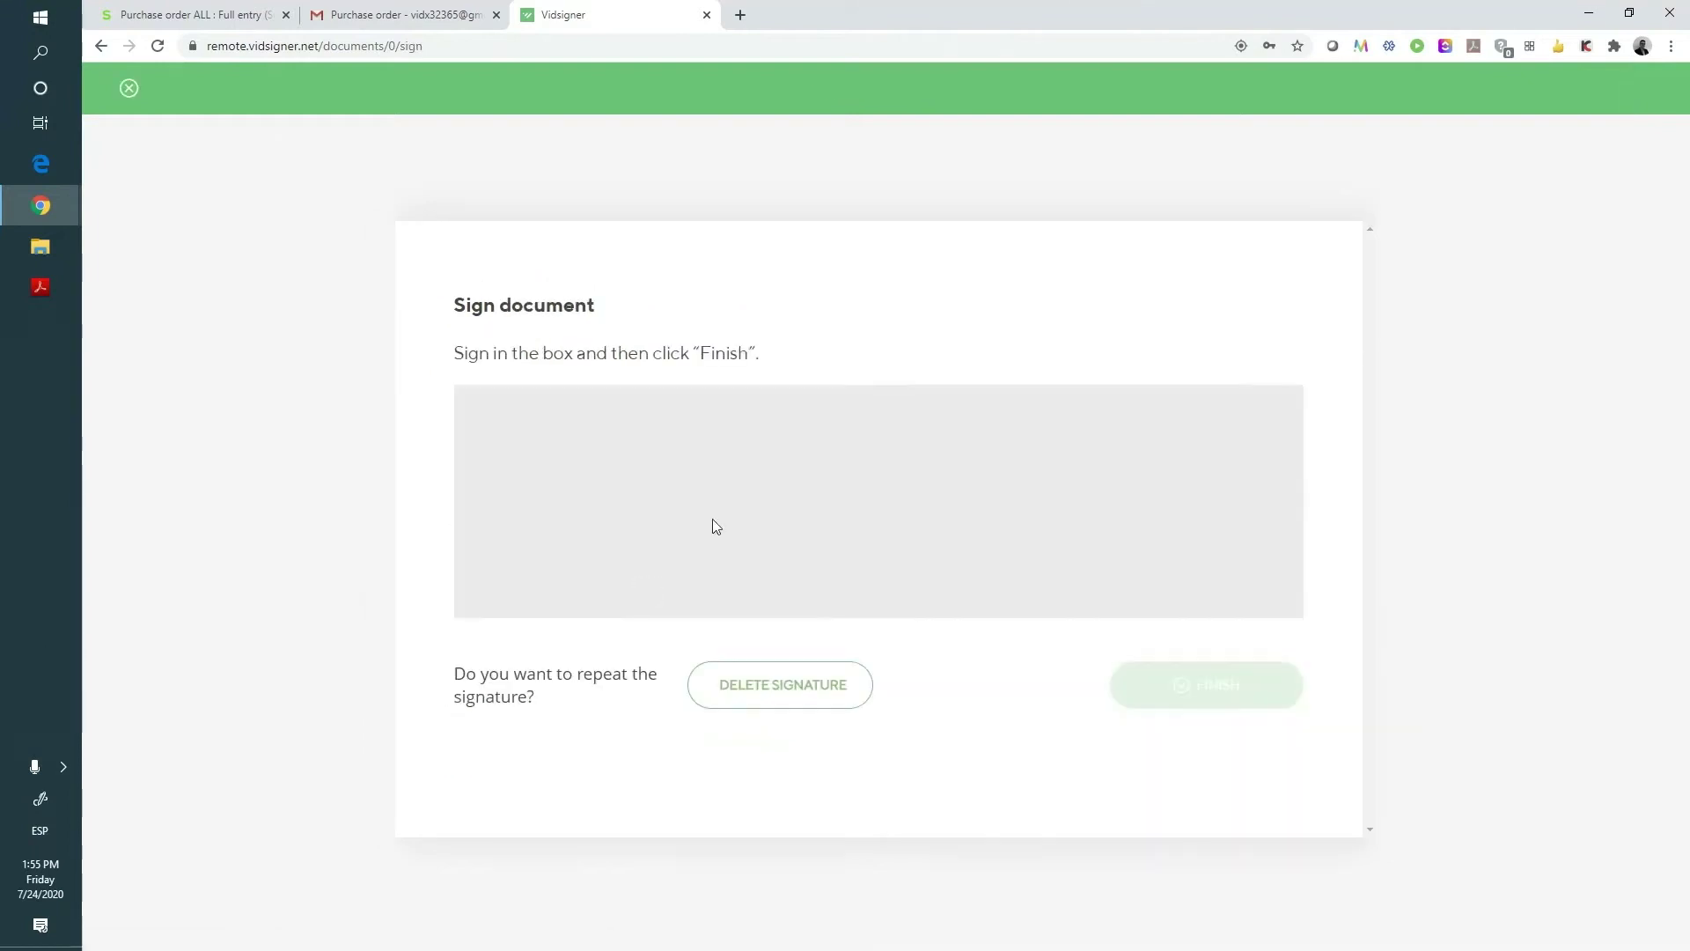
{"action": "mouse_move", "coordinate": [776, 437]}
{"action": "left_mouse_down"}
{"action": "mouse_move", "coordinate": [815, 544]}
{"action": "mouse_move", "coordinate": [1085, 499]}
{"action": "left_mouse_up"}
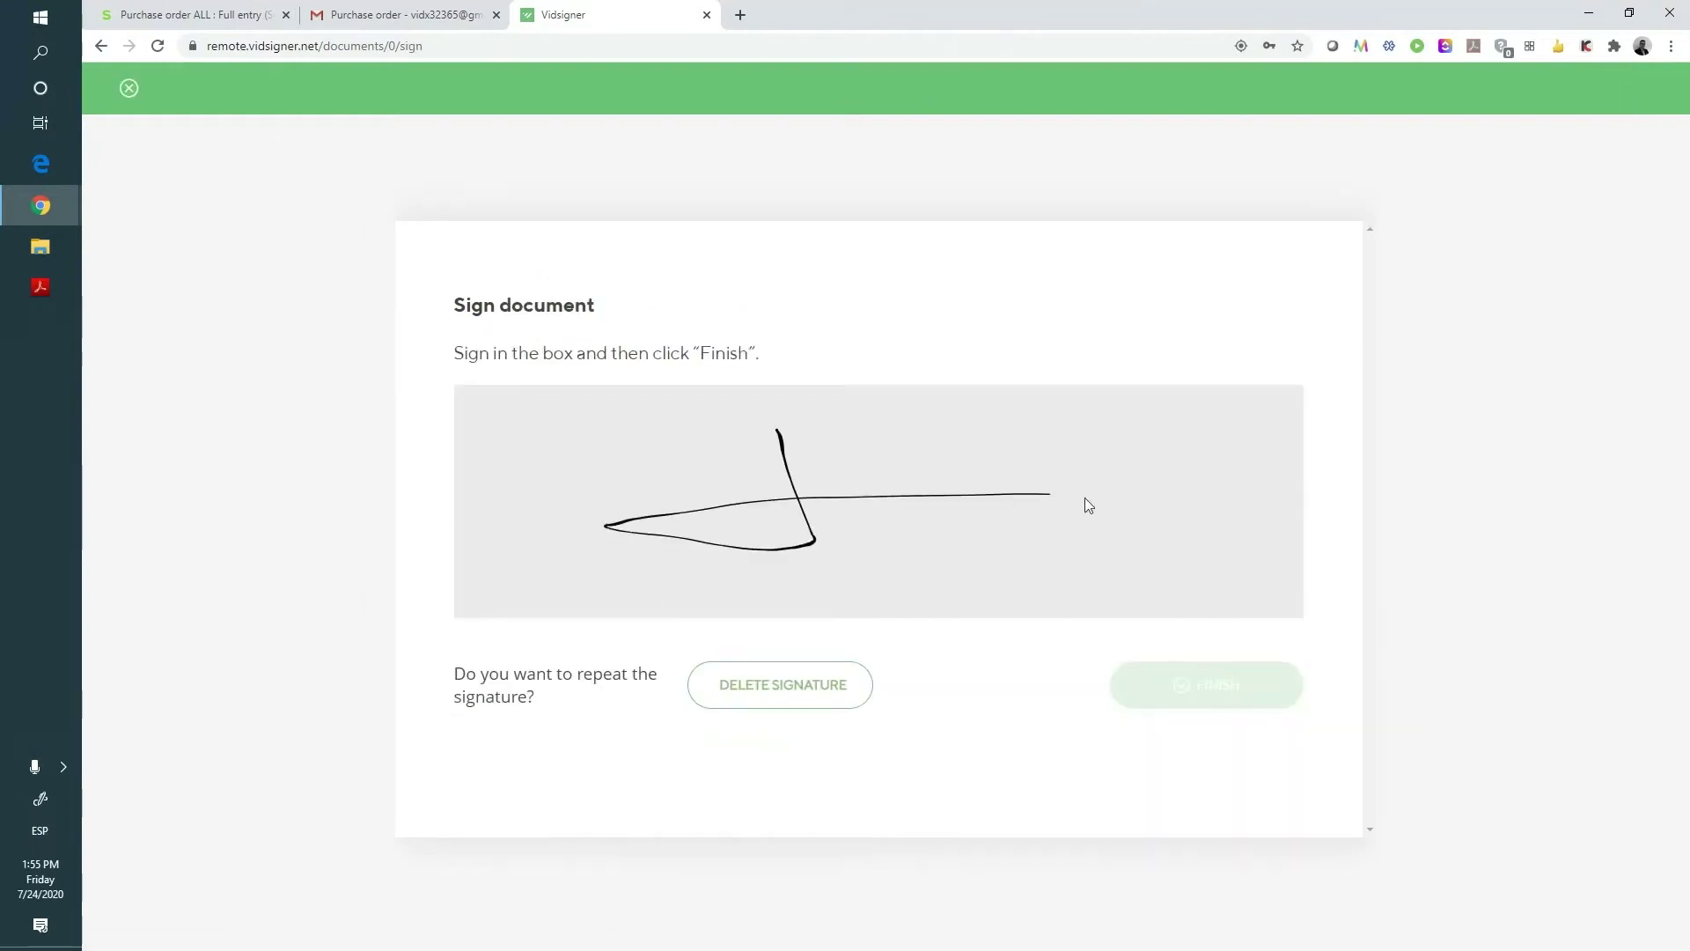
{"action": "left_click", "coordinate": [1203, 694]}
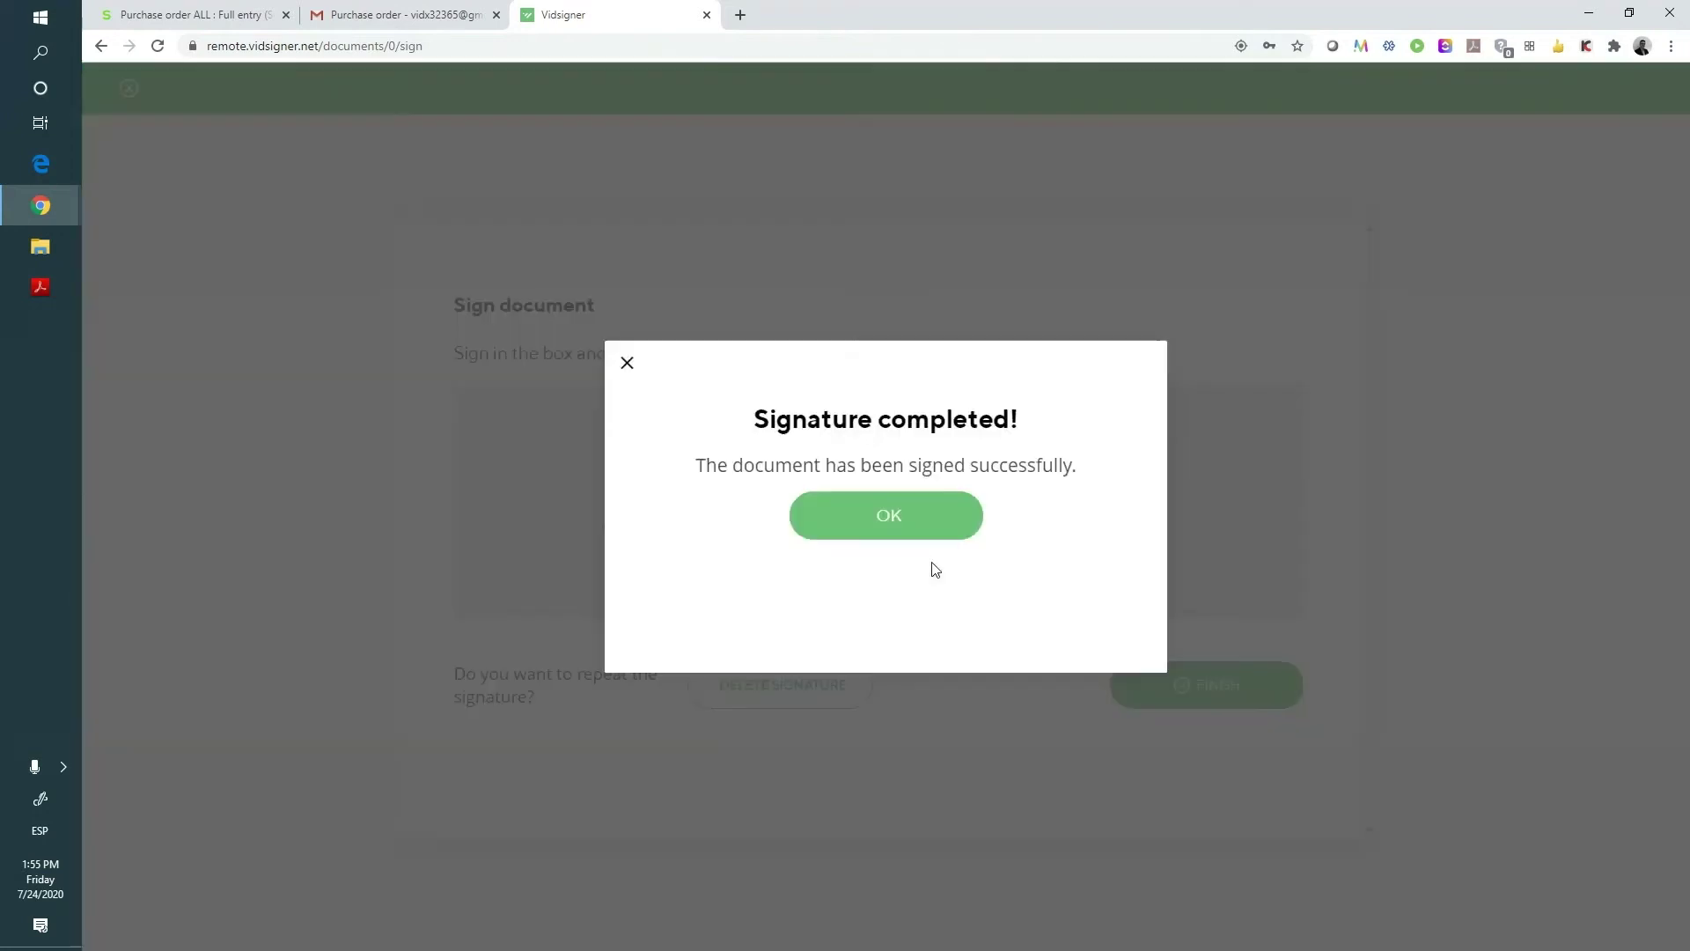
{"action": "left_click", "coordinate": [878, 519]}
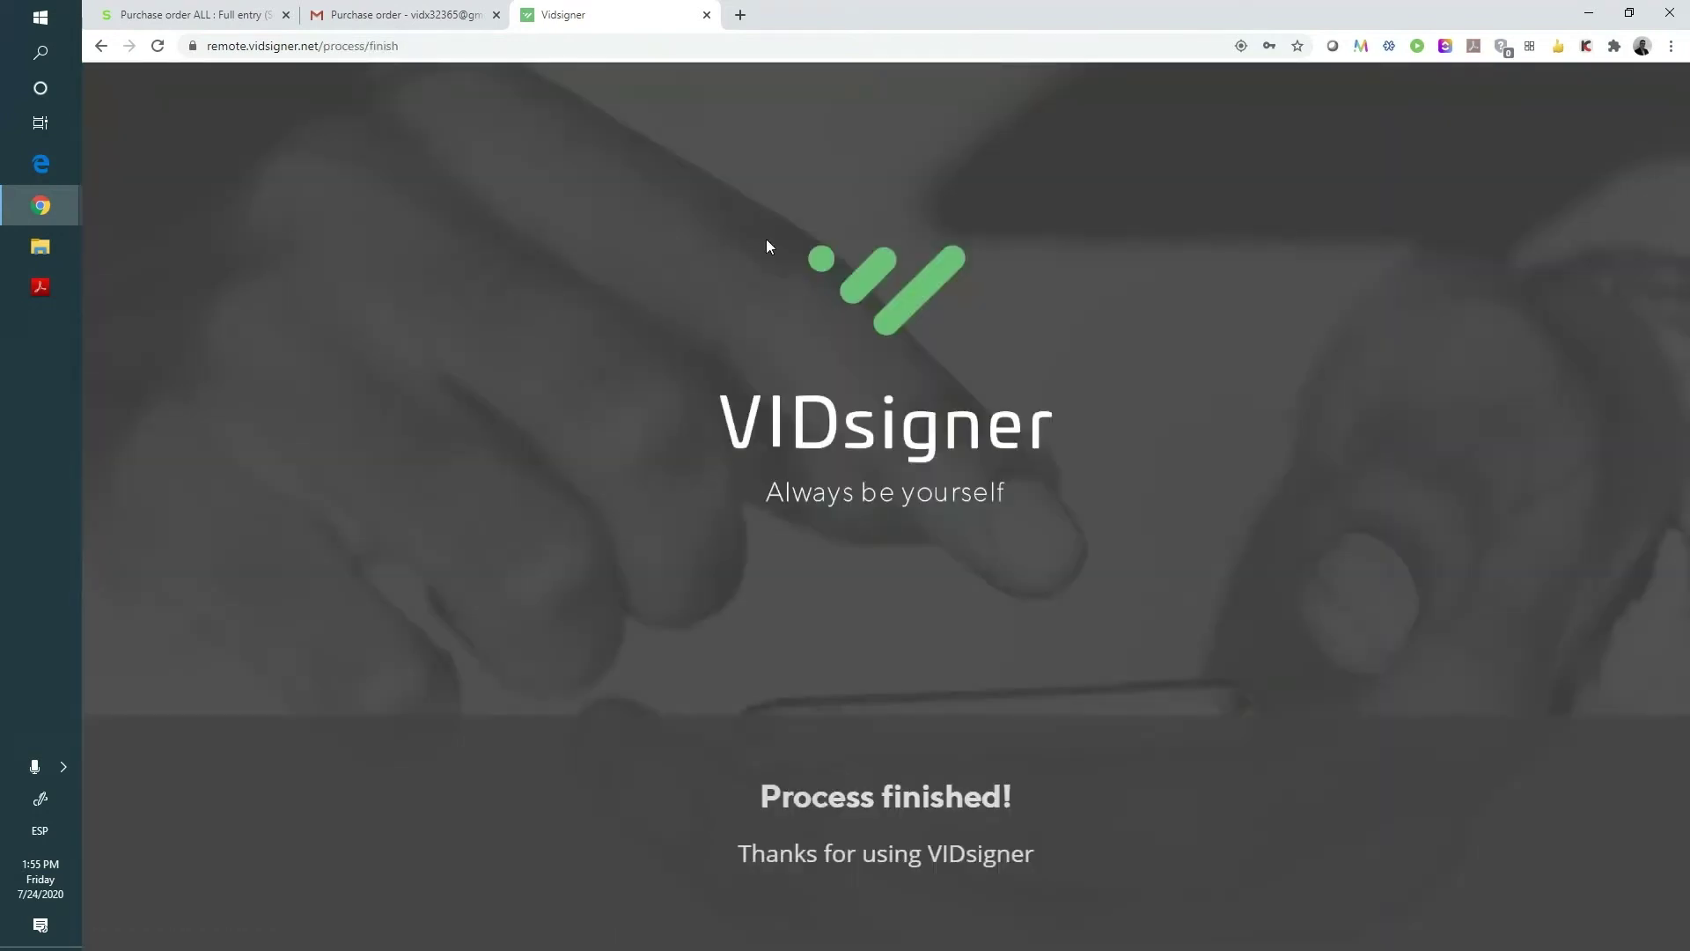
- Open the signed PDF from purchase order POGB0120052's attachments in Sage X3
{"action": "left_click", "coordinate": [189, 15]}
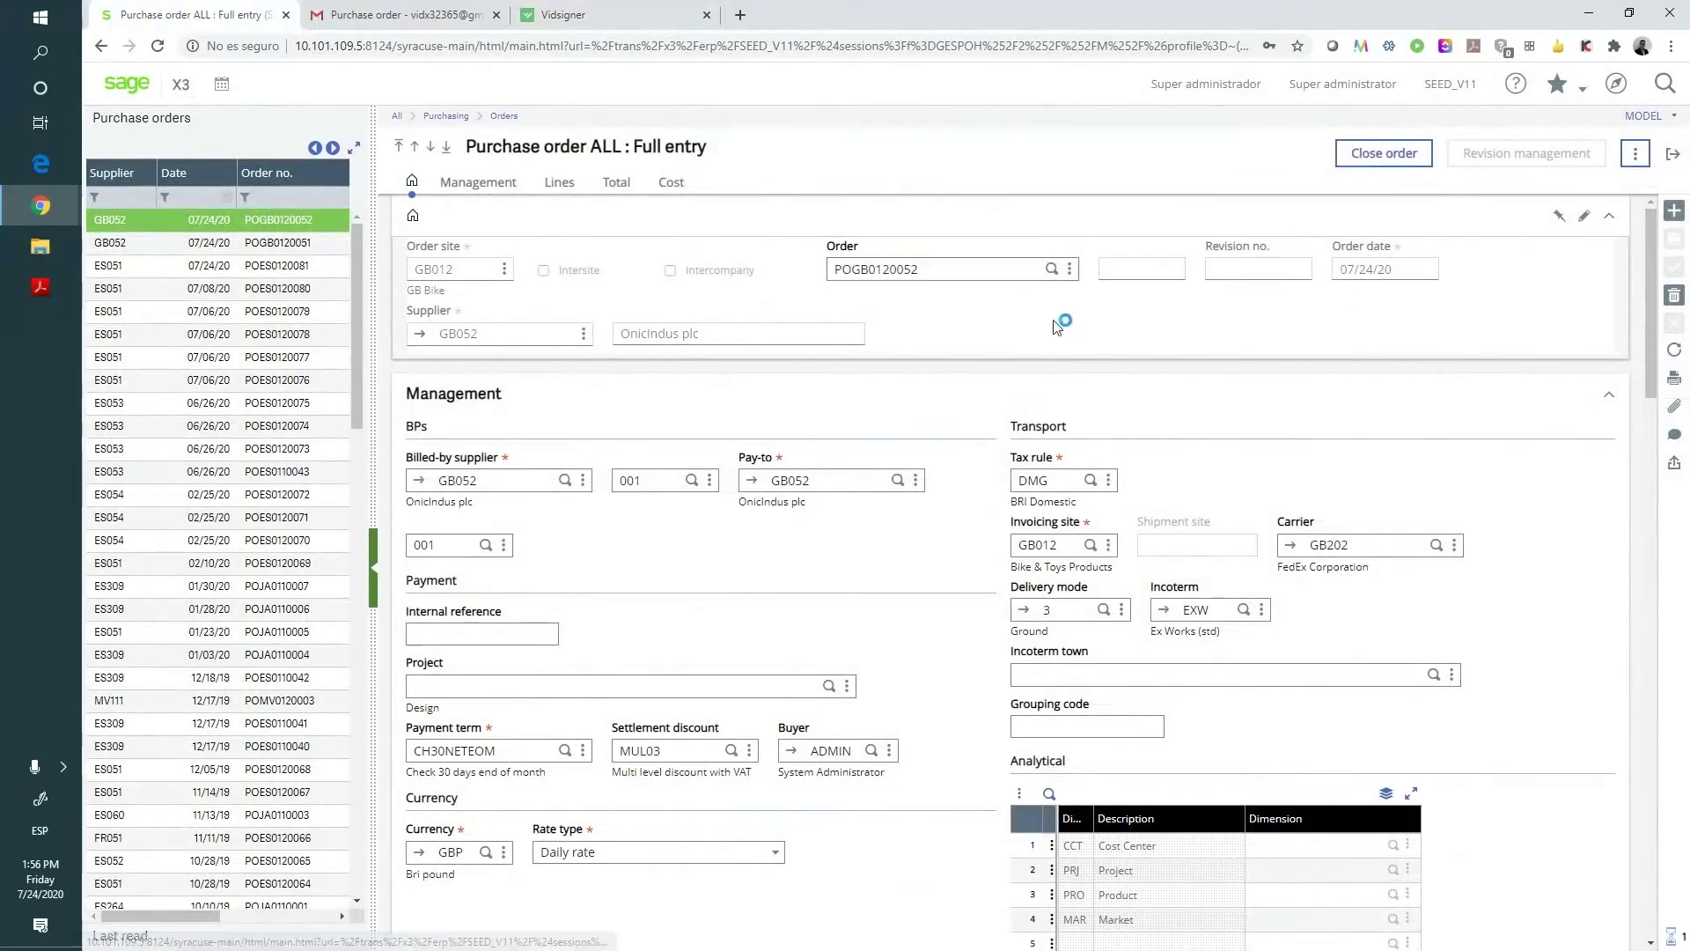
{"action": "left_click", "coordinate": [1675, 406]}
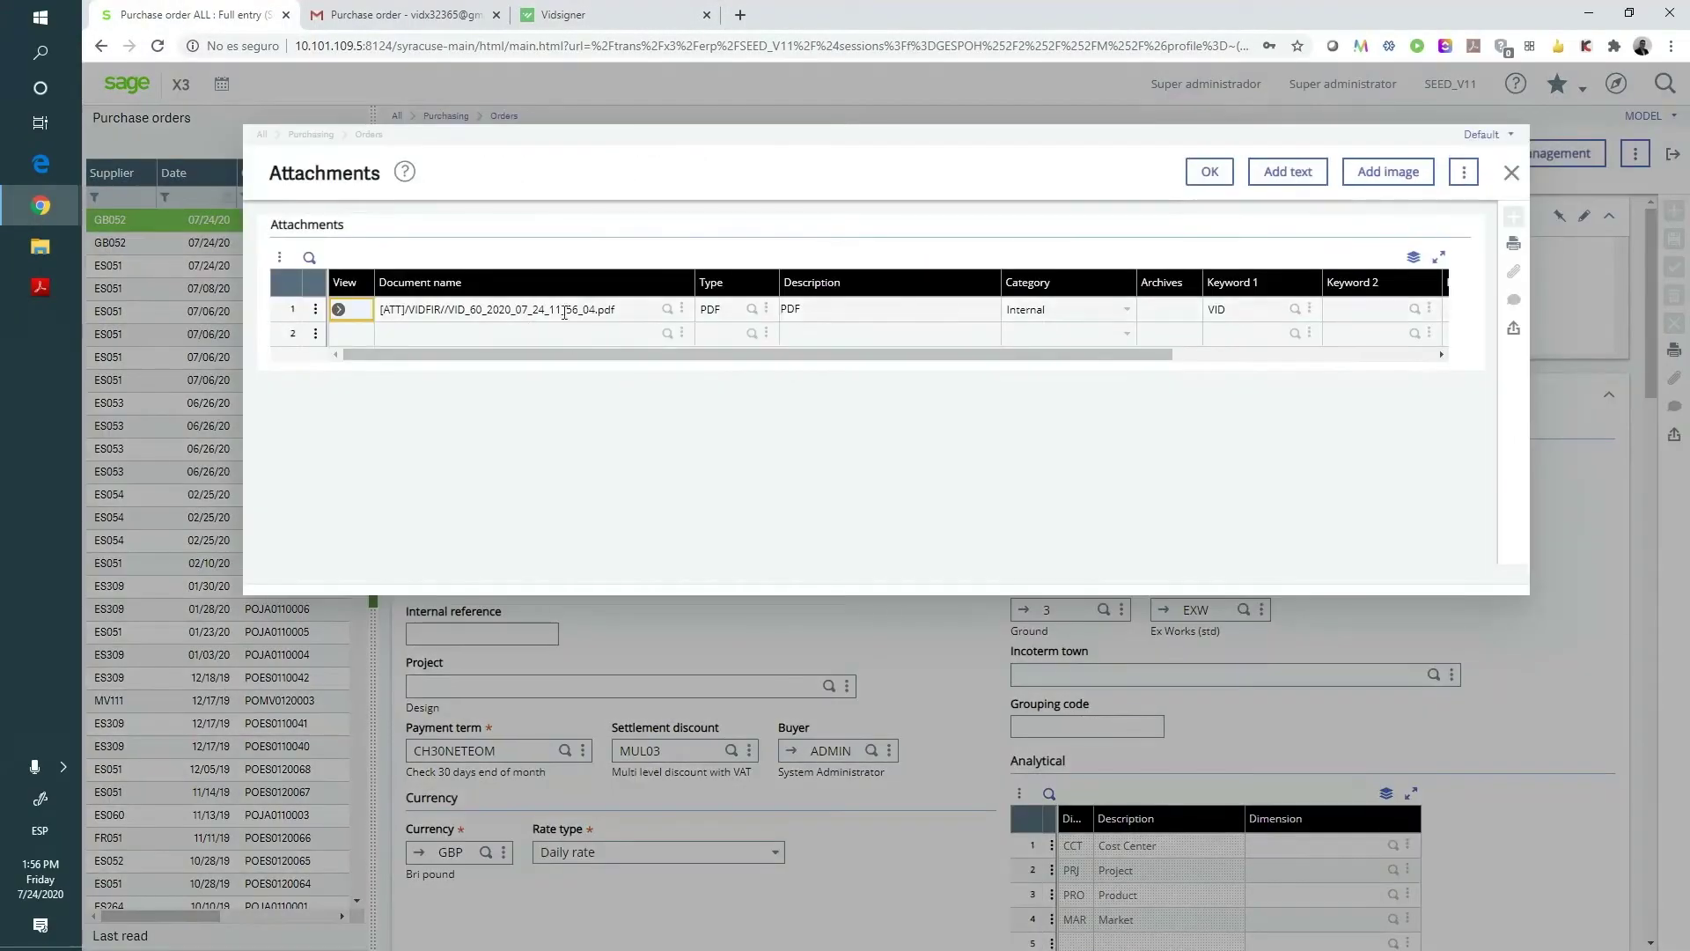
{"action": "left_click", "coordinate": [338, 311]}
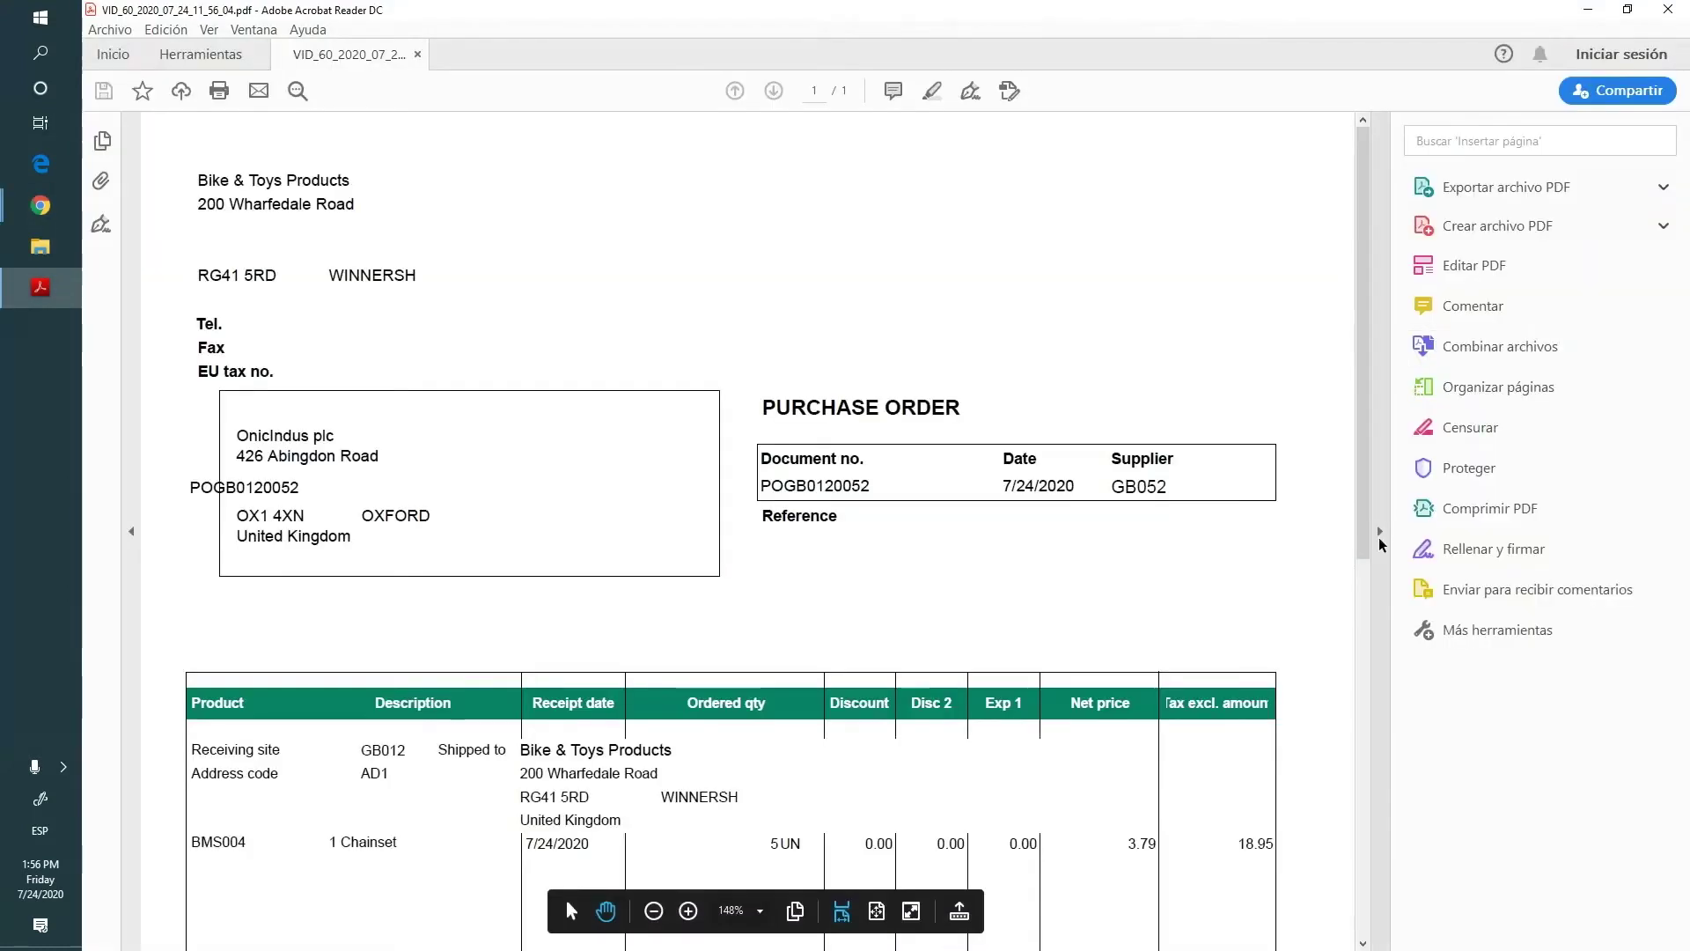
- Confirm in Acrobat Reader that both signatures on the signed PDF are valid
{"action": "left_click", "coordinate": [1380, 537]}
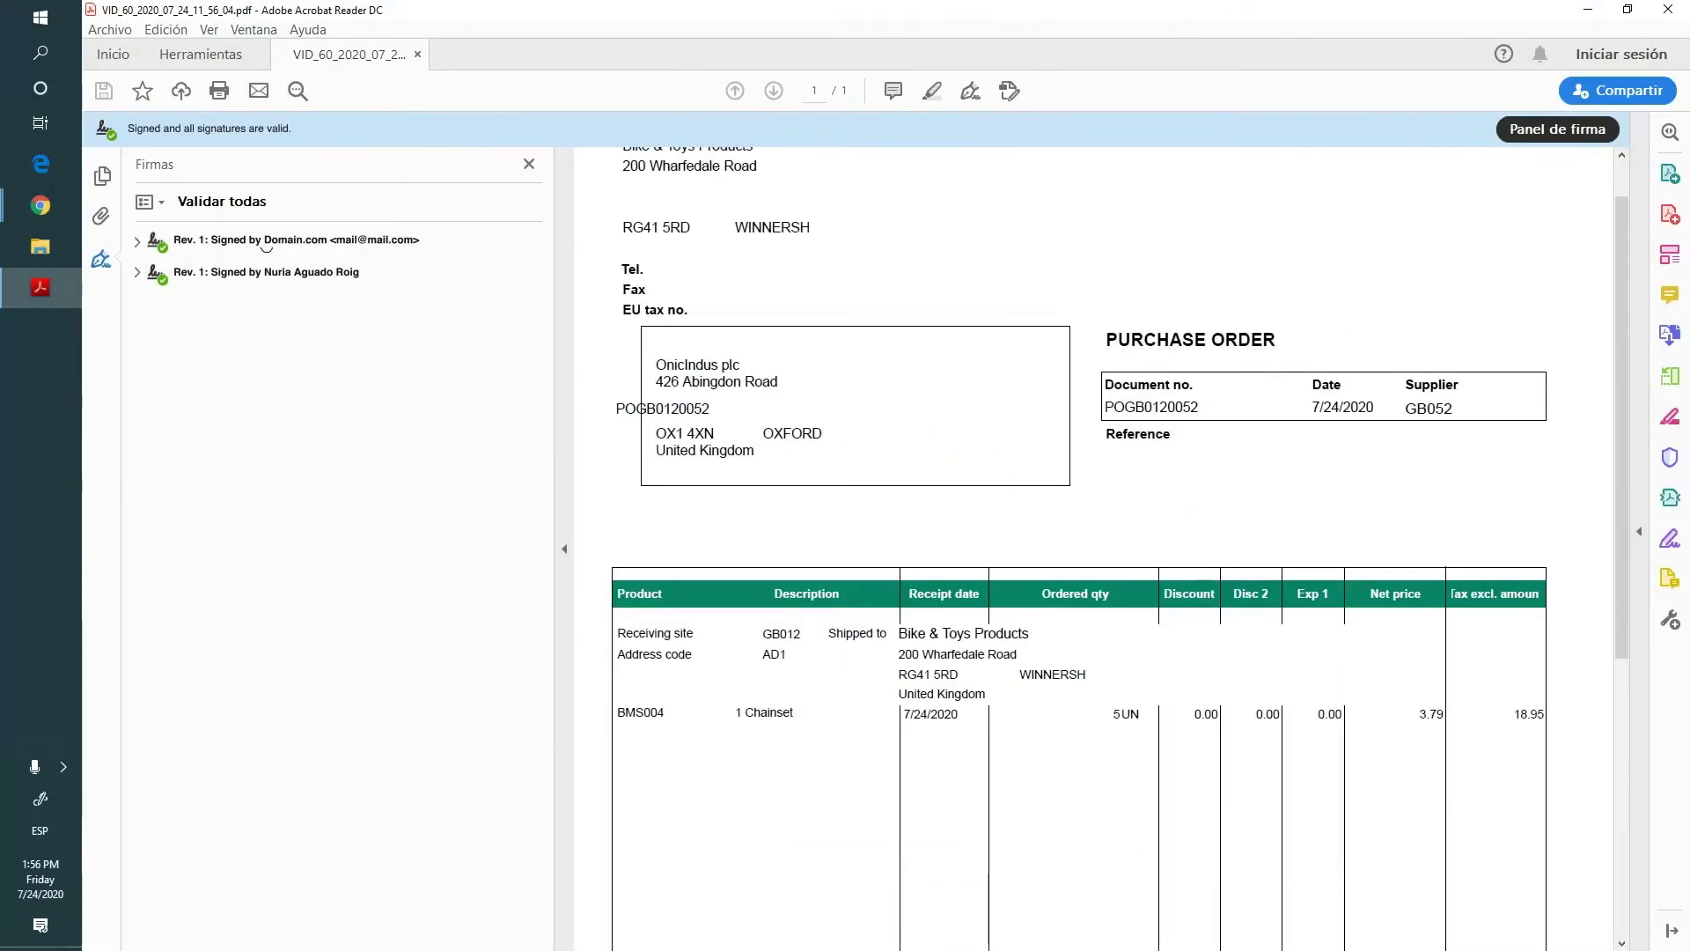
{"action": "scroll", "coordinate": [1090, 622], "scroll_direction": "down", "scroll_amount": 5}
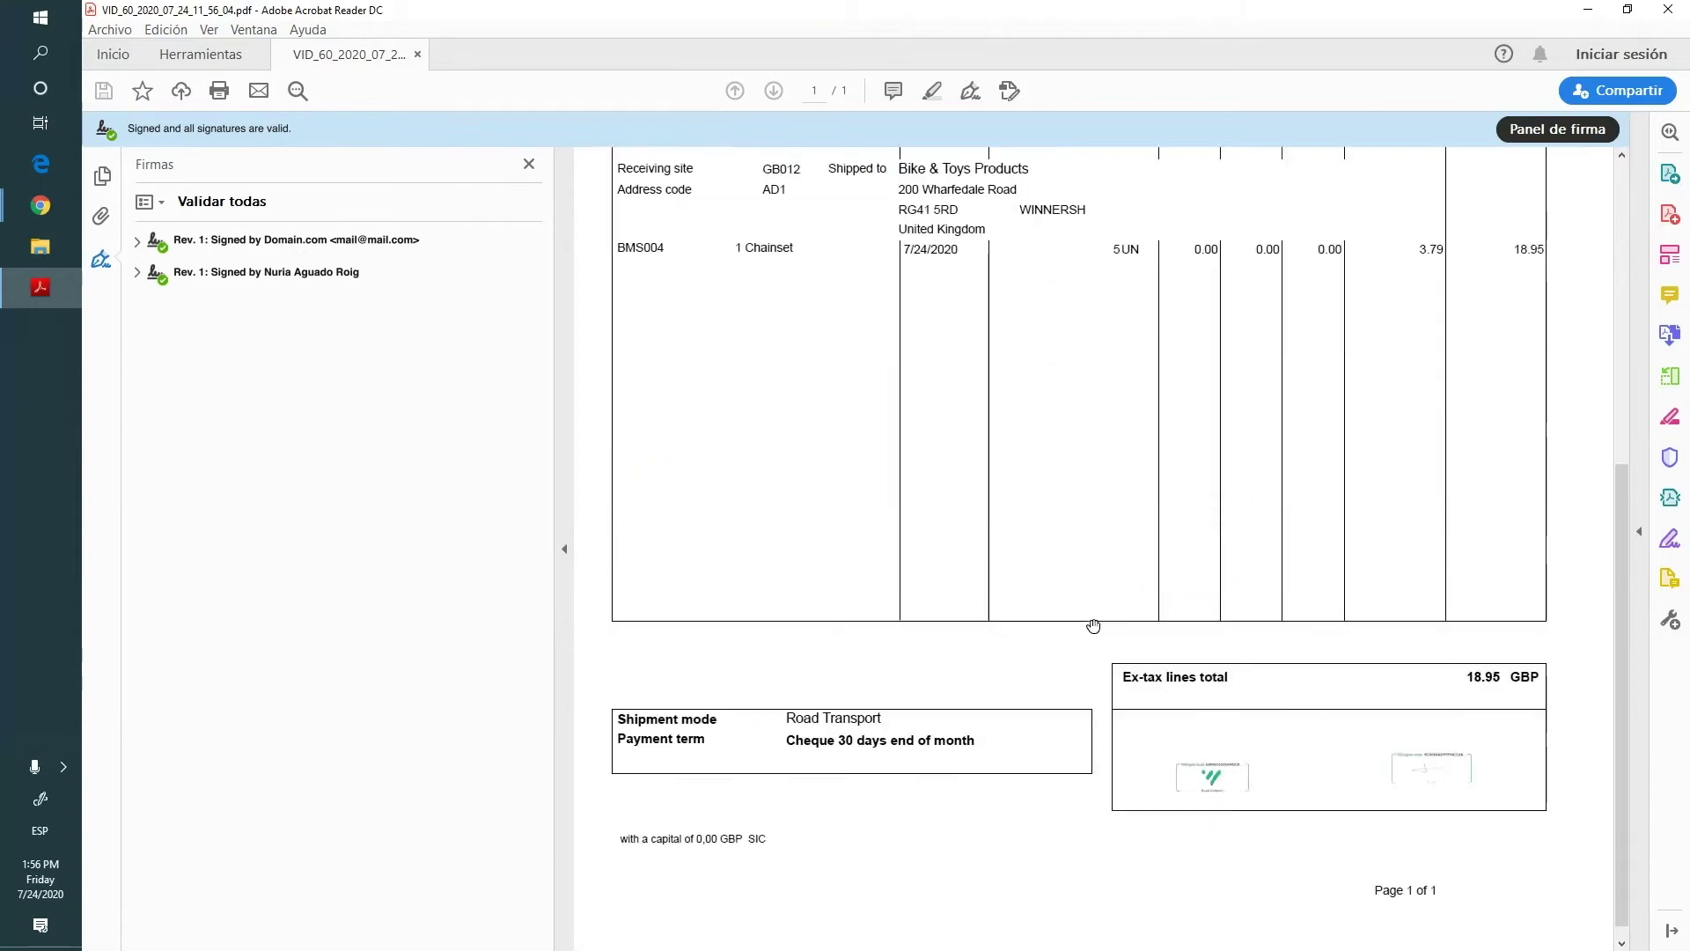
{"action": "mouse_move", "coordinate": [41, 205]}
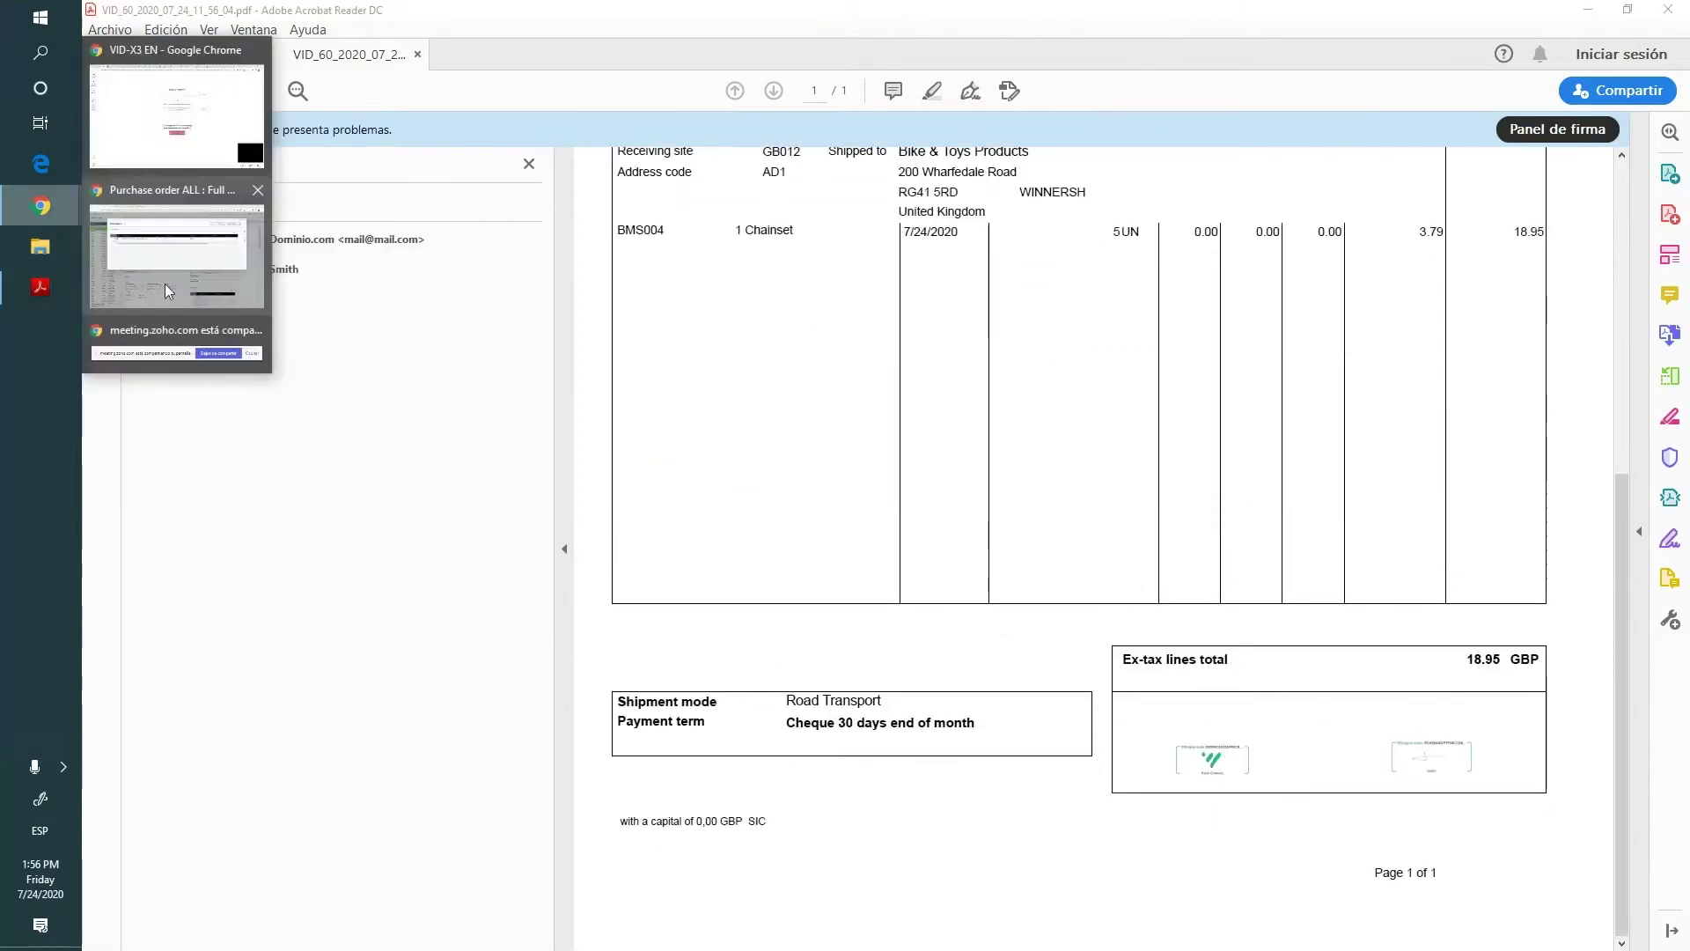
{"action": "left_click", "coordinate": [193, 262]}
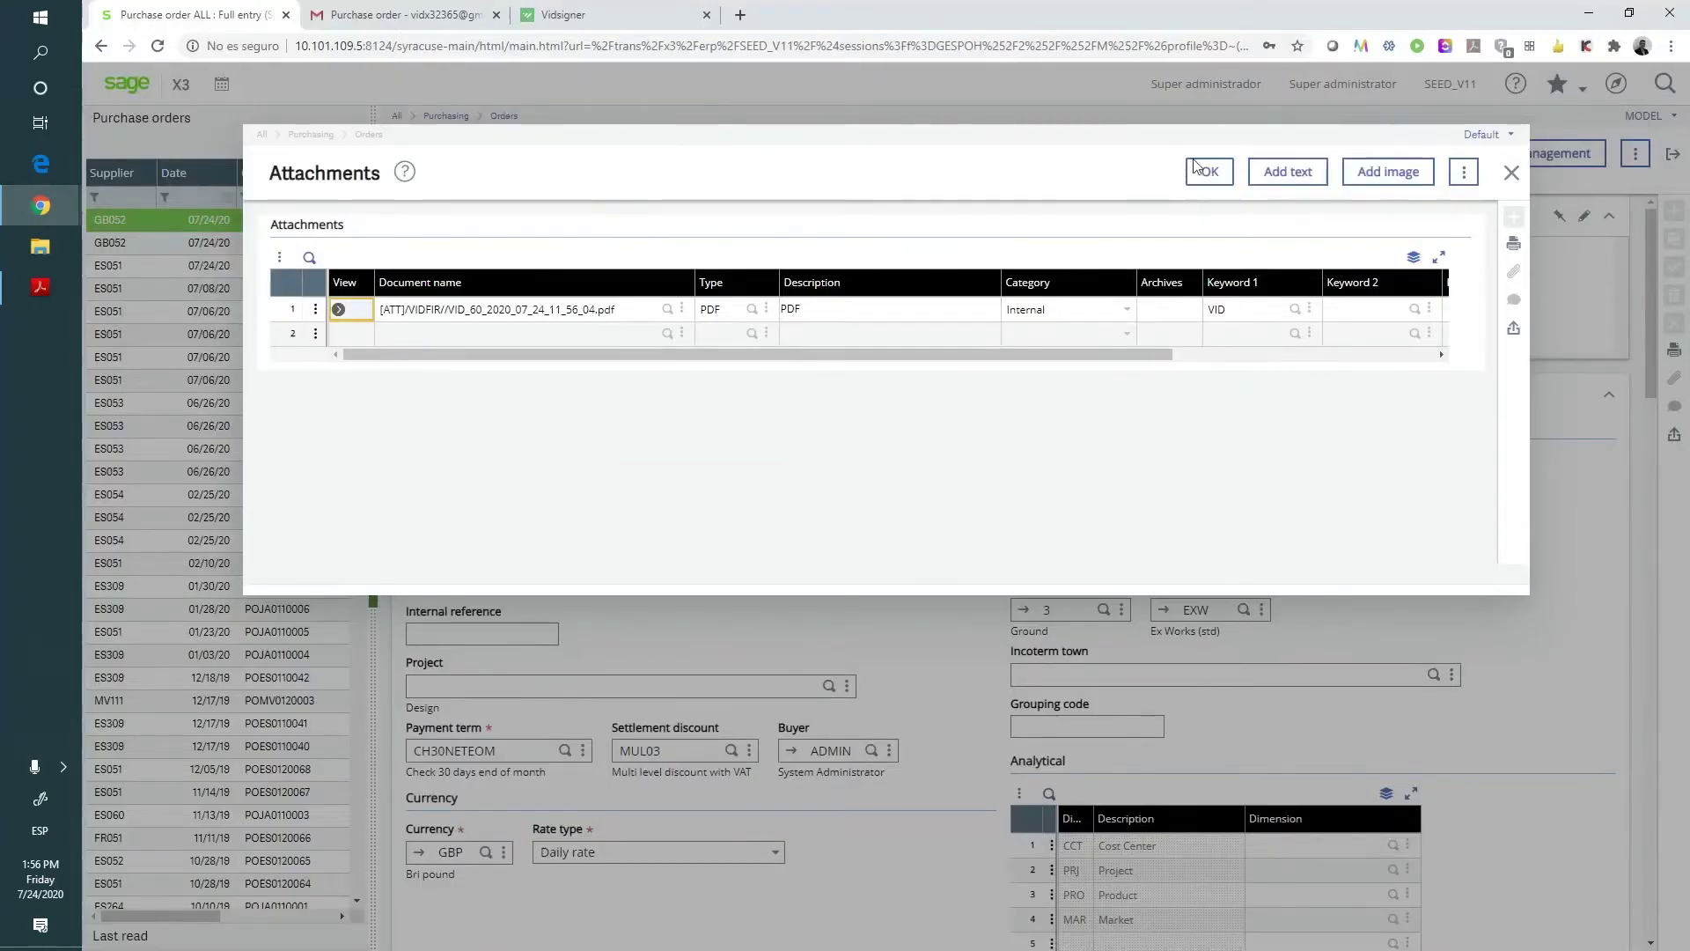
- Close the order attachments, discarding changes, and open Validated Id integration > Setup
{"action": "left_click", "coordinate": [1511, 173]}
{"action": "left_click", "coordinate": [993, 325]}
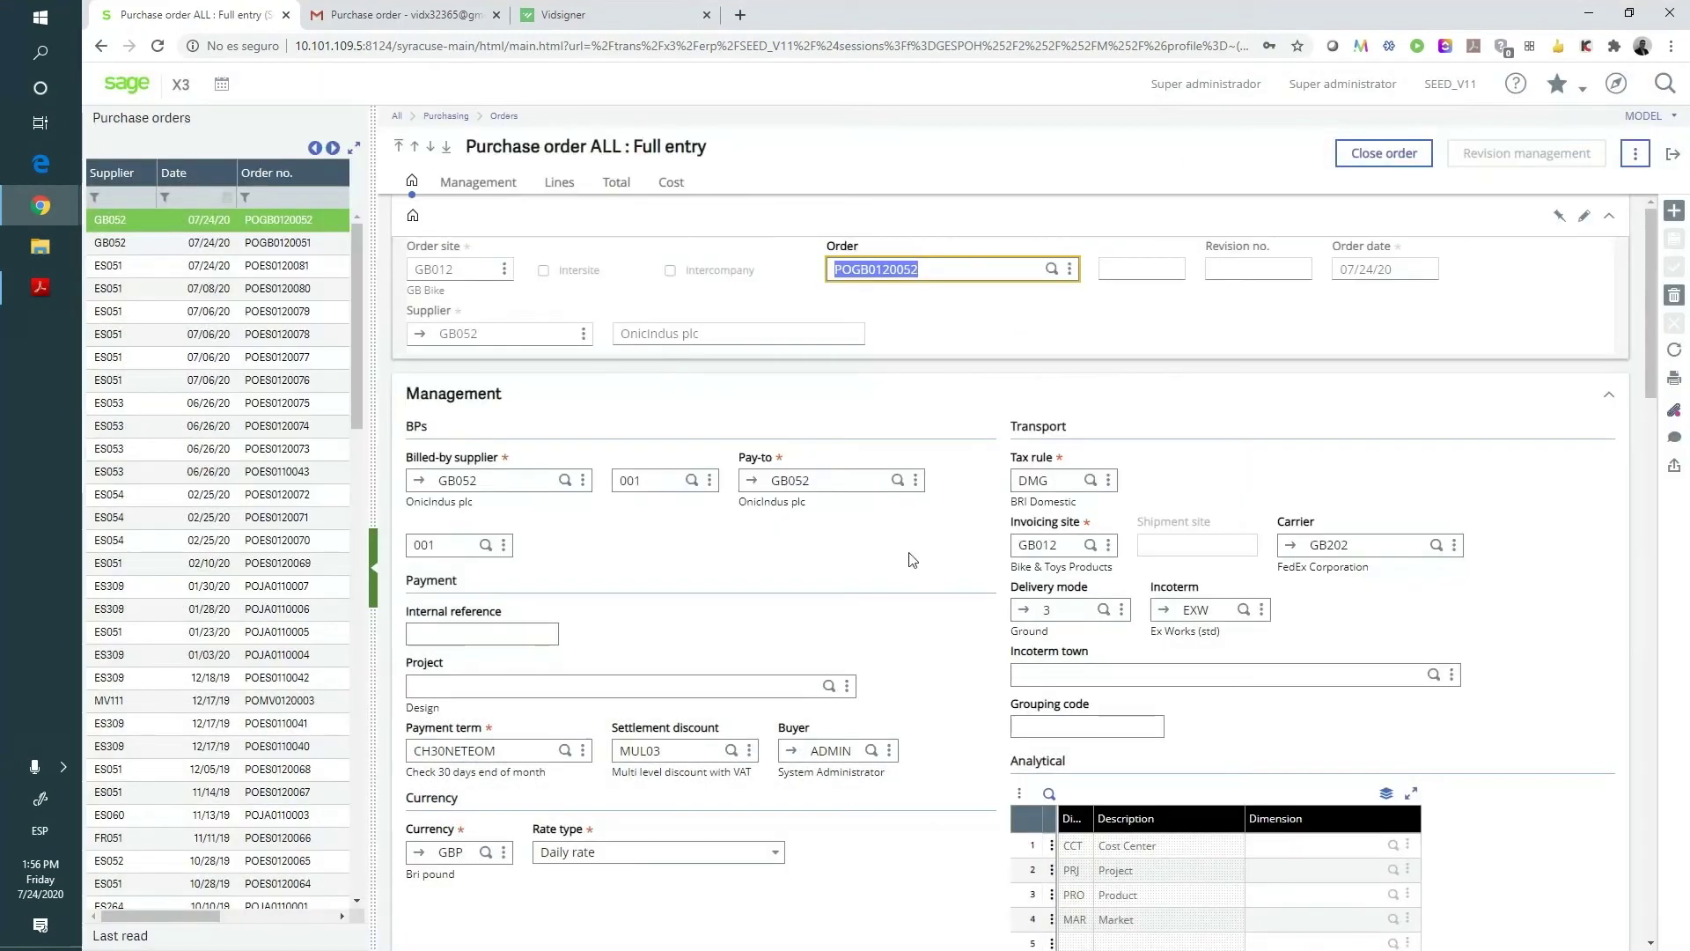
{"action": "left_click", "coordinate": [1613, 98]}
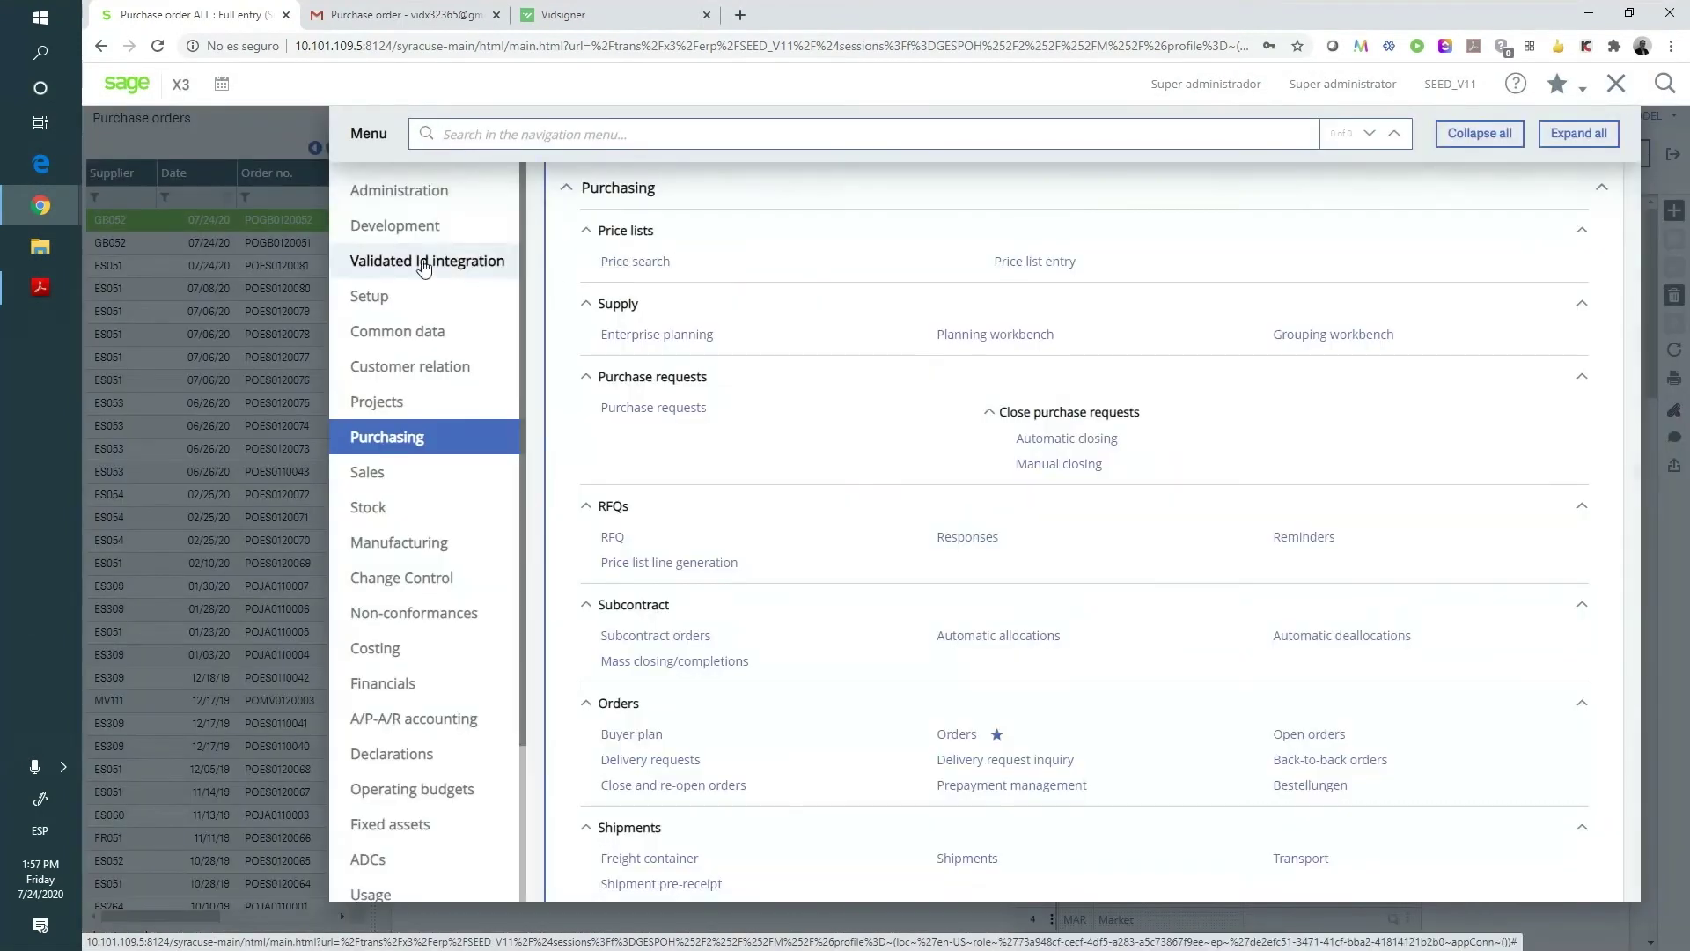
{"action": "left_click", "coordinate": [361, 257]}
{"action": "left_click", "coordinate": [619, 264]}
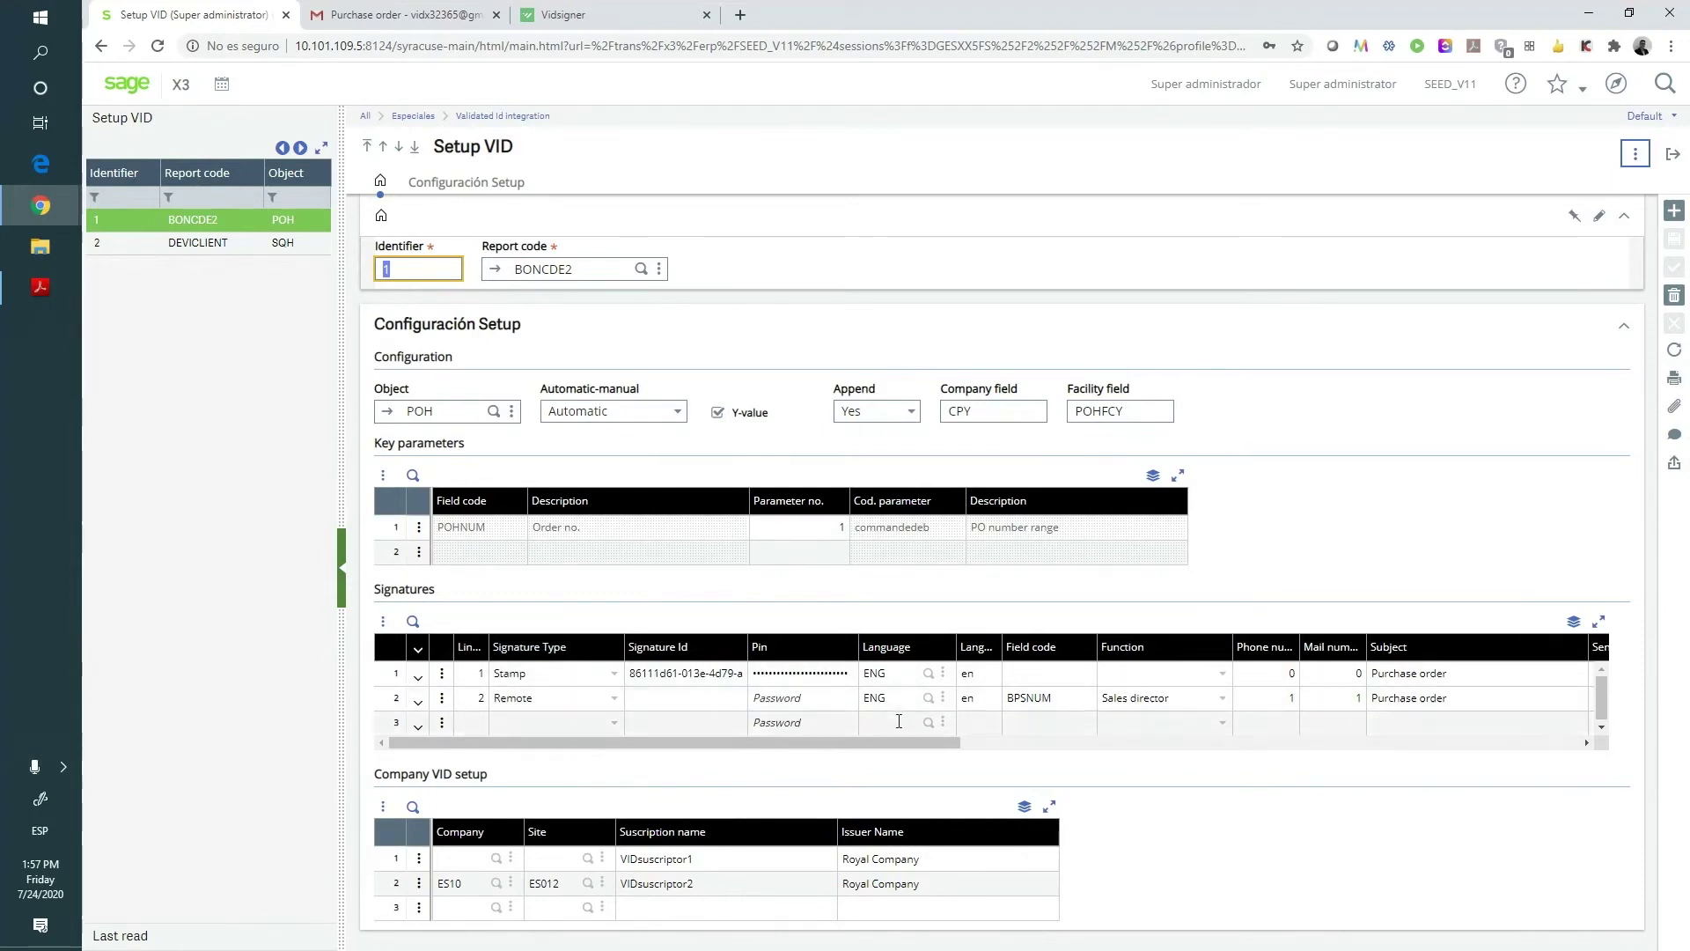
{"action": "scroll", "coordinate": [980, 729], "scroll_direction": "right", "scroll_amount": 3}
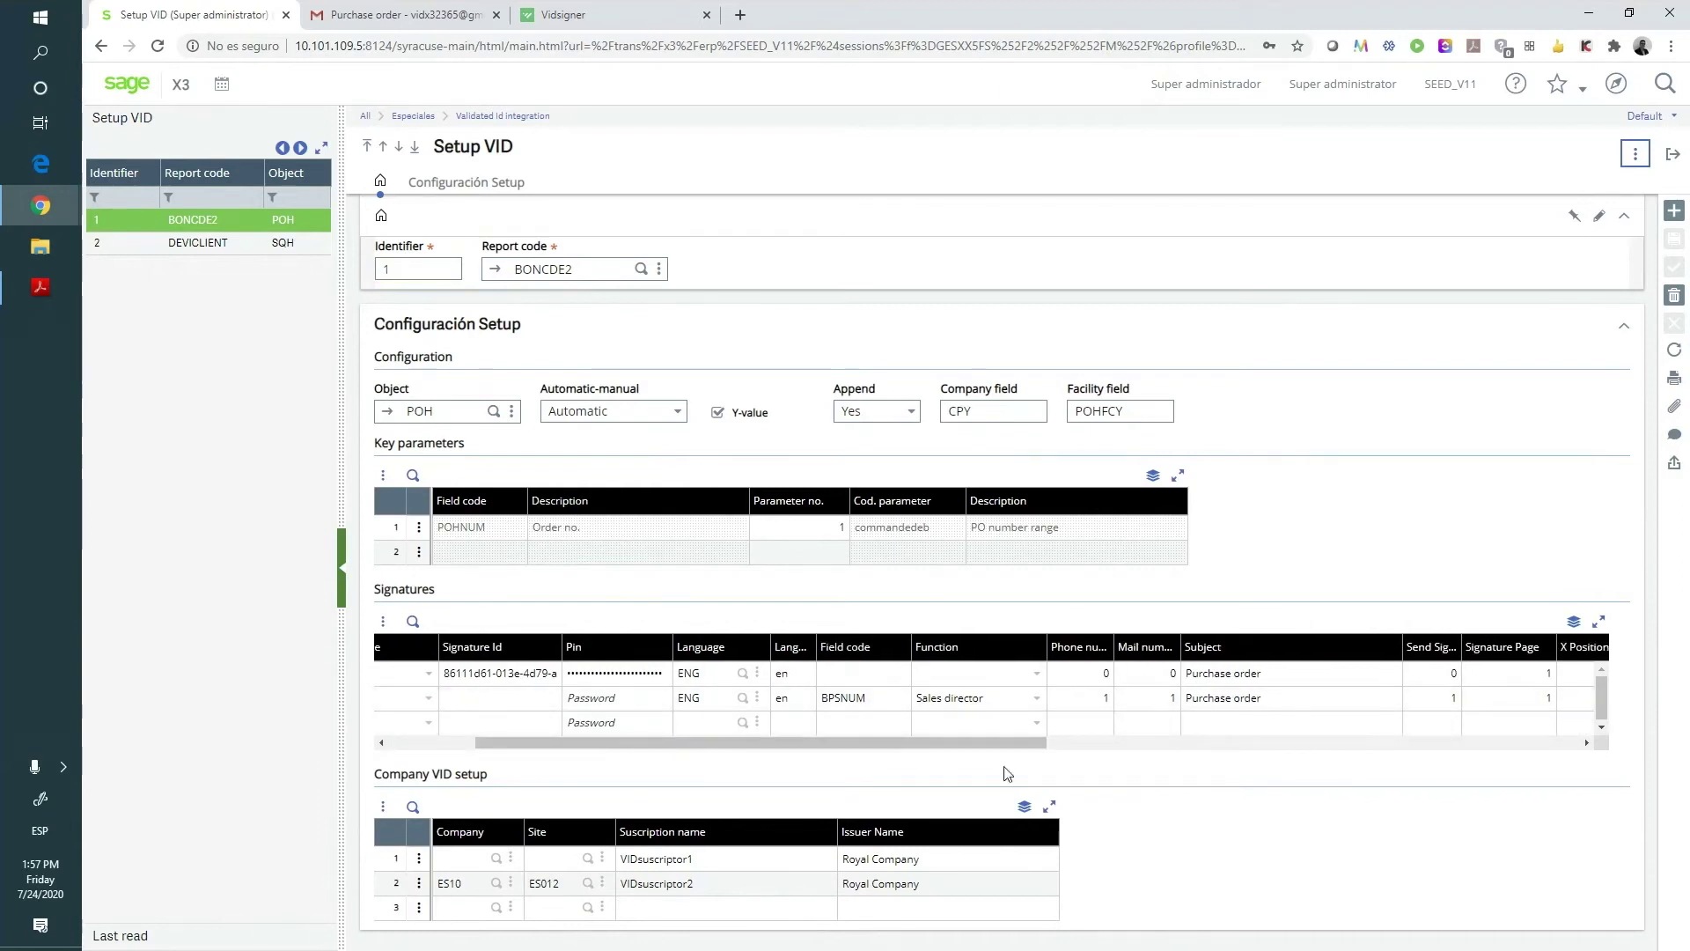
{"action": "scroll", "coordinate": [990, 698], "scroll_direction": "right", "scroll_amount": 8}
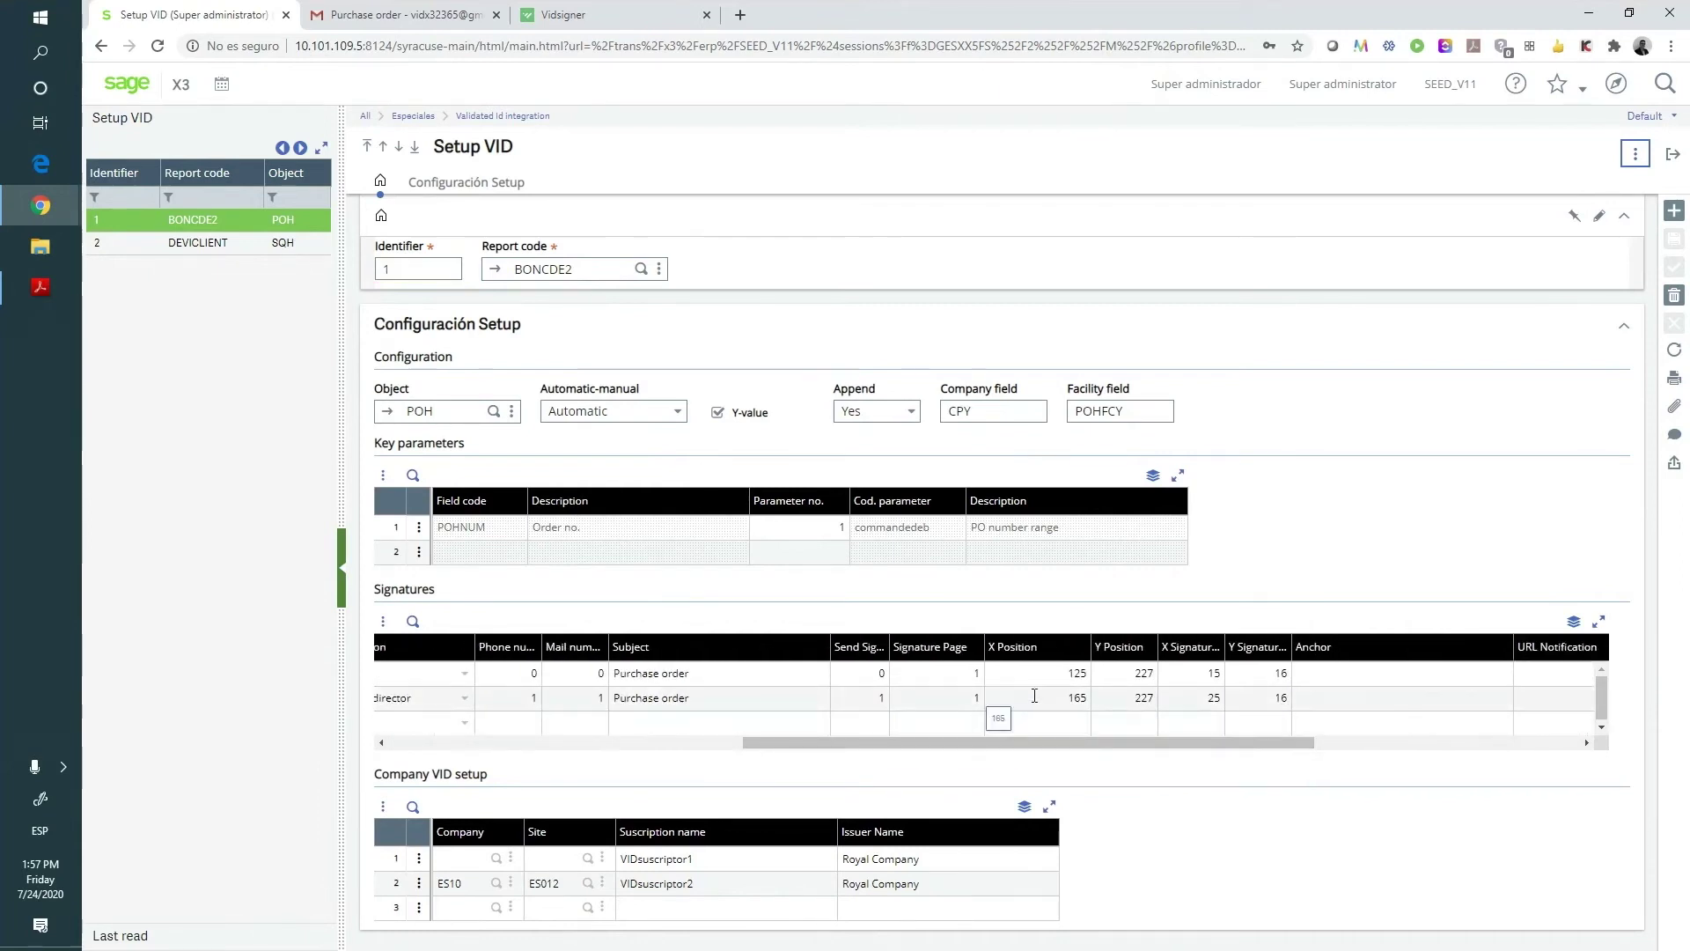
{"action": "scroll", "coordinate": [1222, 701], "scroll_direction": "right", "scroll_amount": 2}
{"action": "left_click", "coordinate": [1222, 701]}
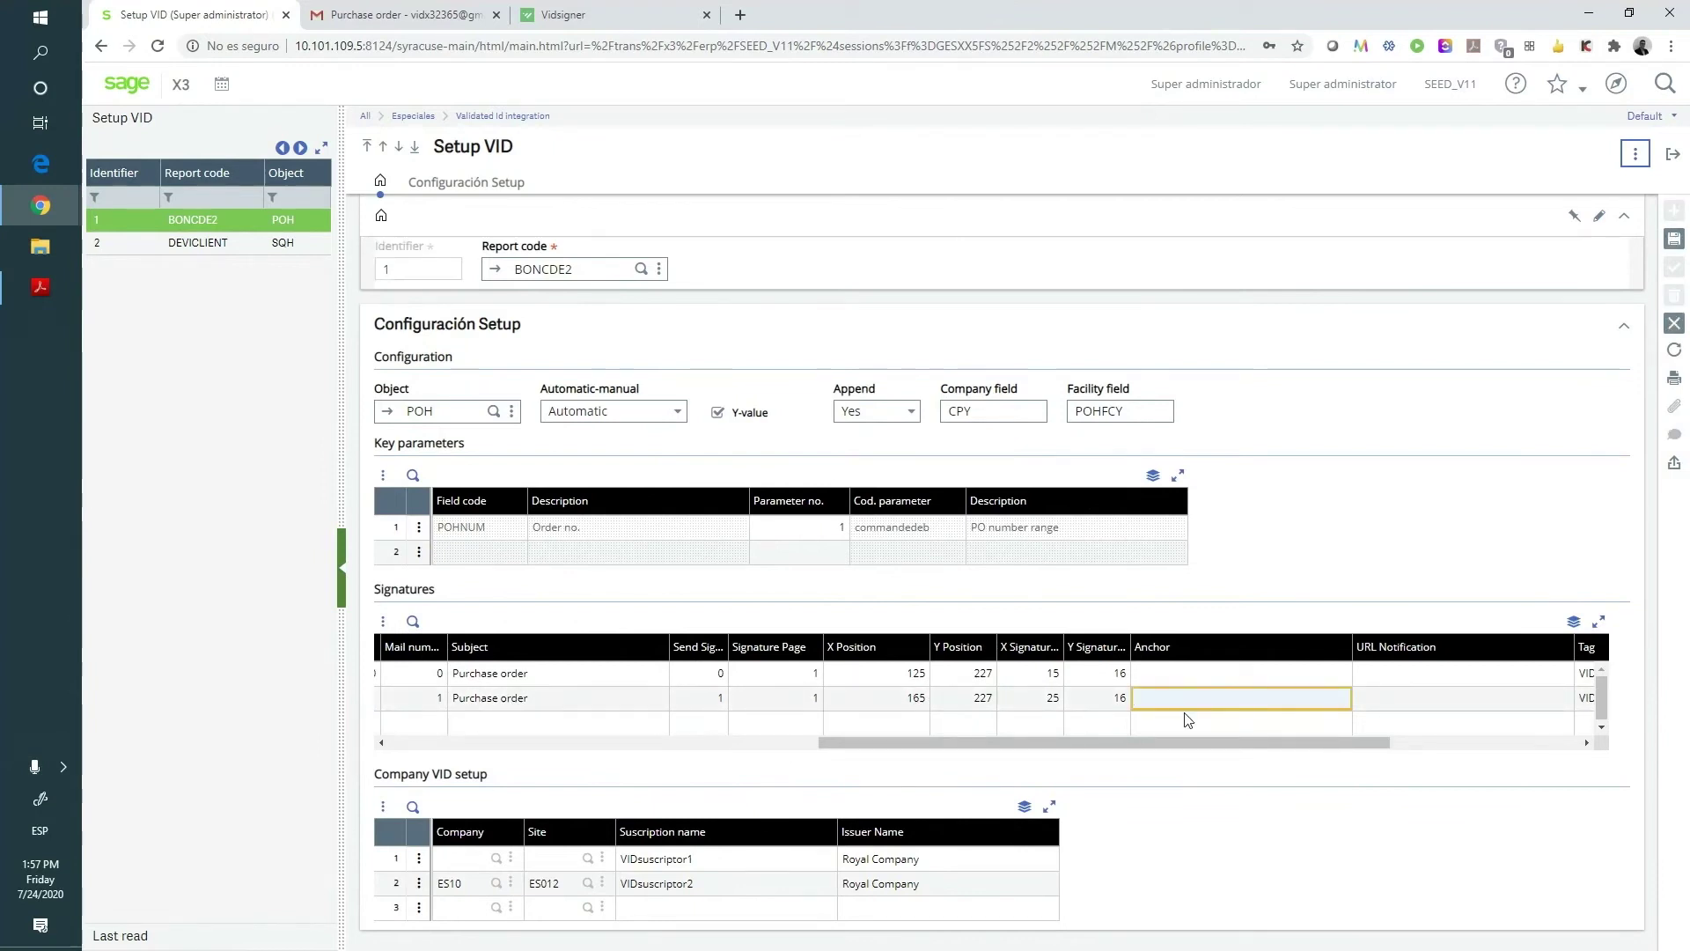
{"action": "left_click_drag", "start_coordinate": [1101, 743], "coordinate": [1290, 743]}
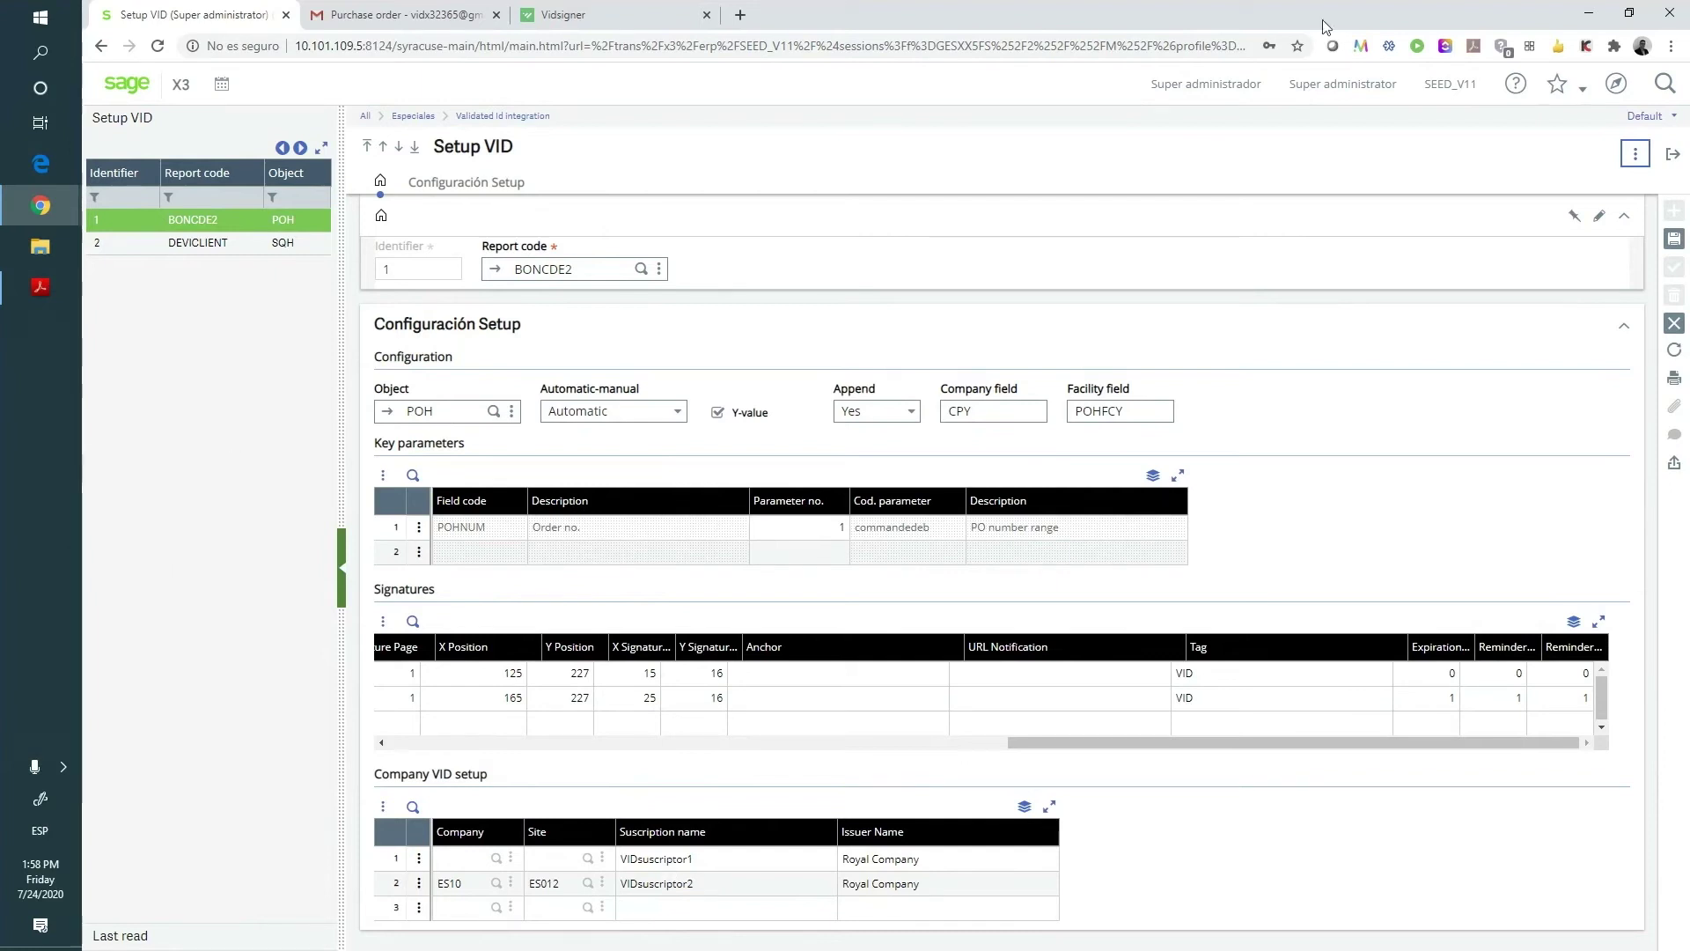
- Open the Validated Id Console and review request 60's Complete Stamp and Remote signatures
{"action": "left_click", "coordinate": [1616, 84]}
{"action": "left_click", "coordinate": [974, 261]}
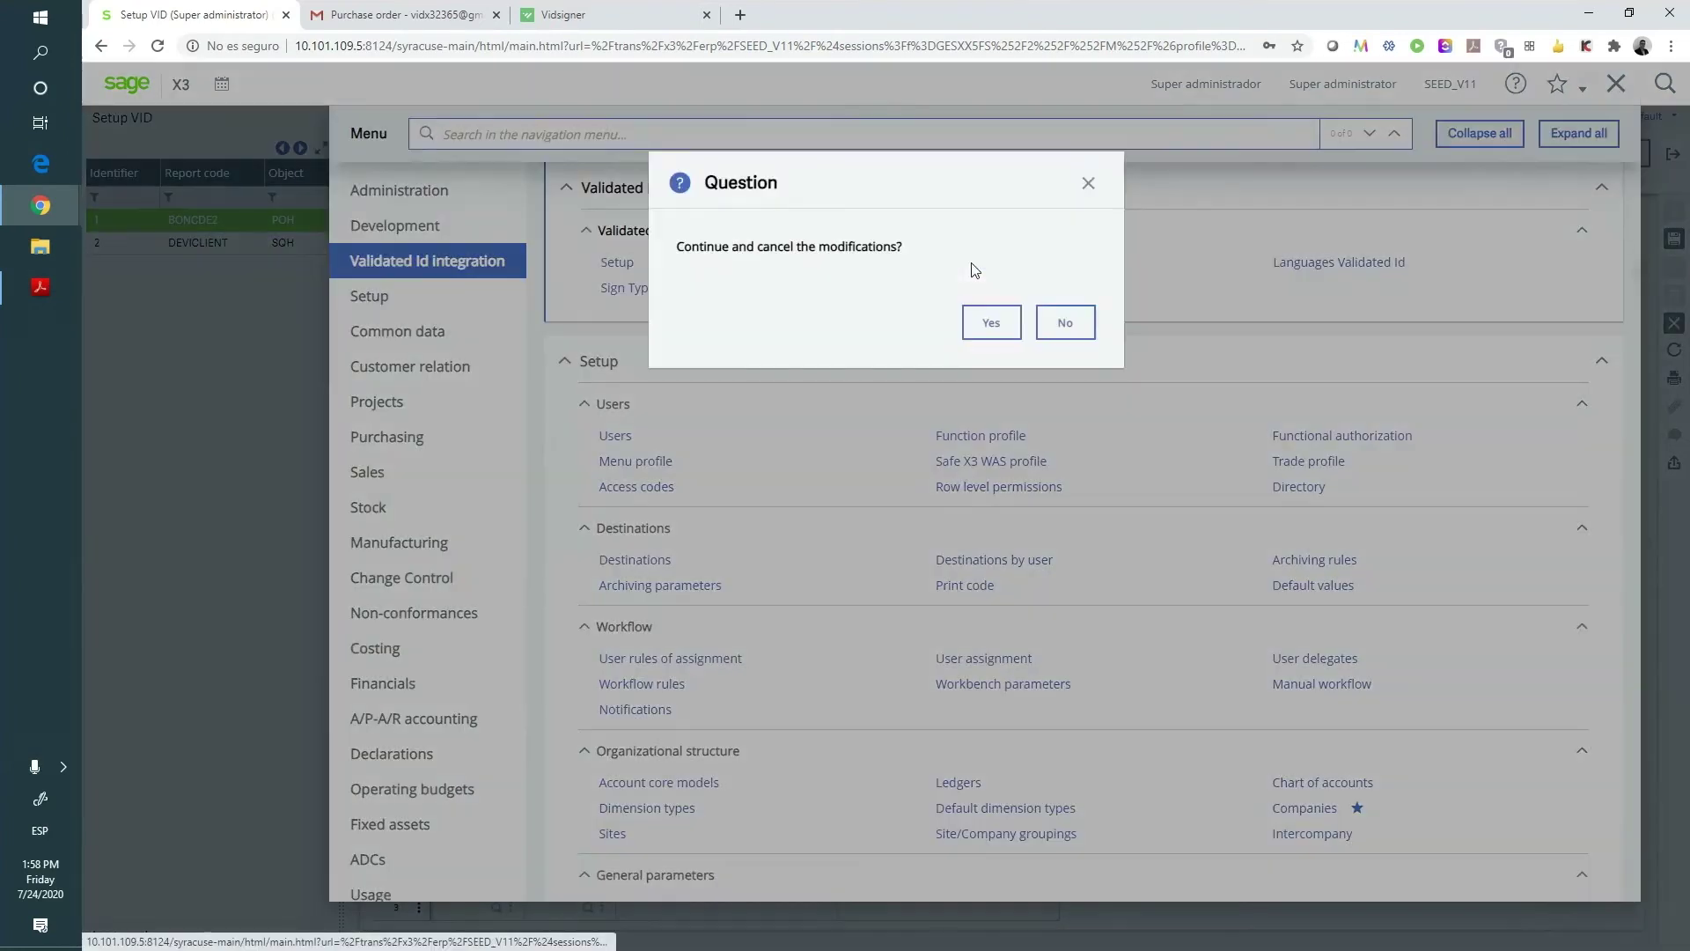
{"action": "left_click", "coordinate": [989, 324]}
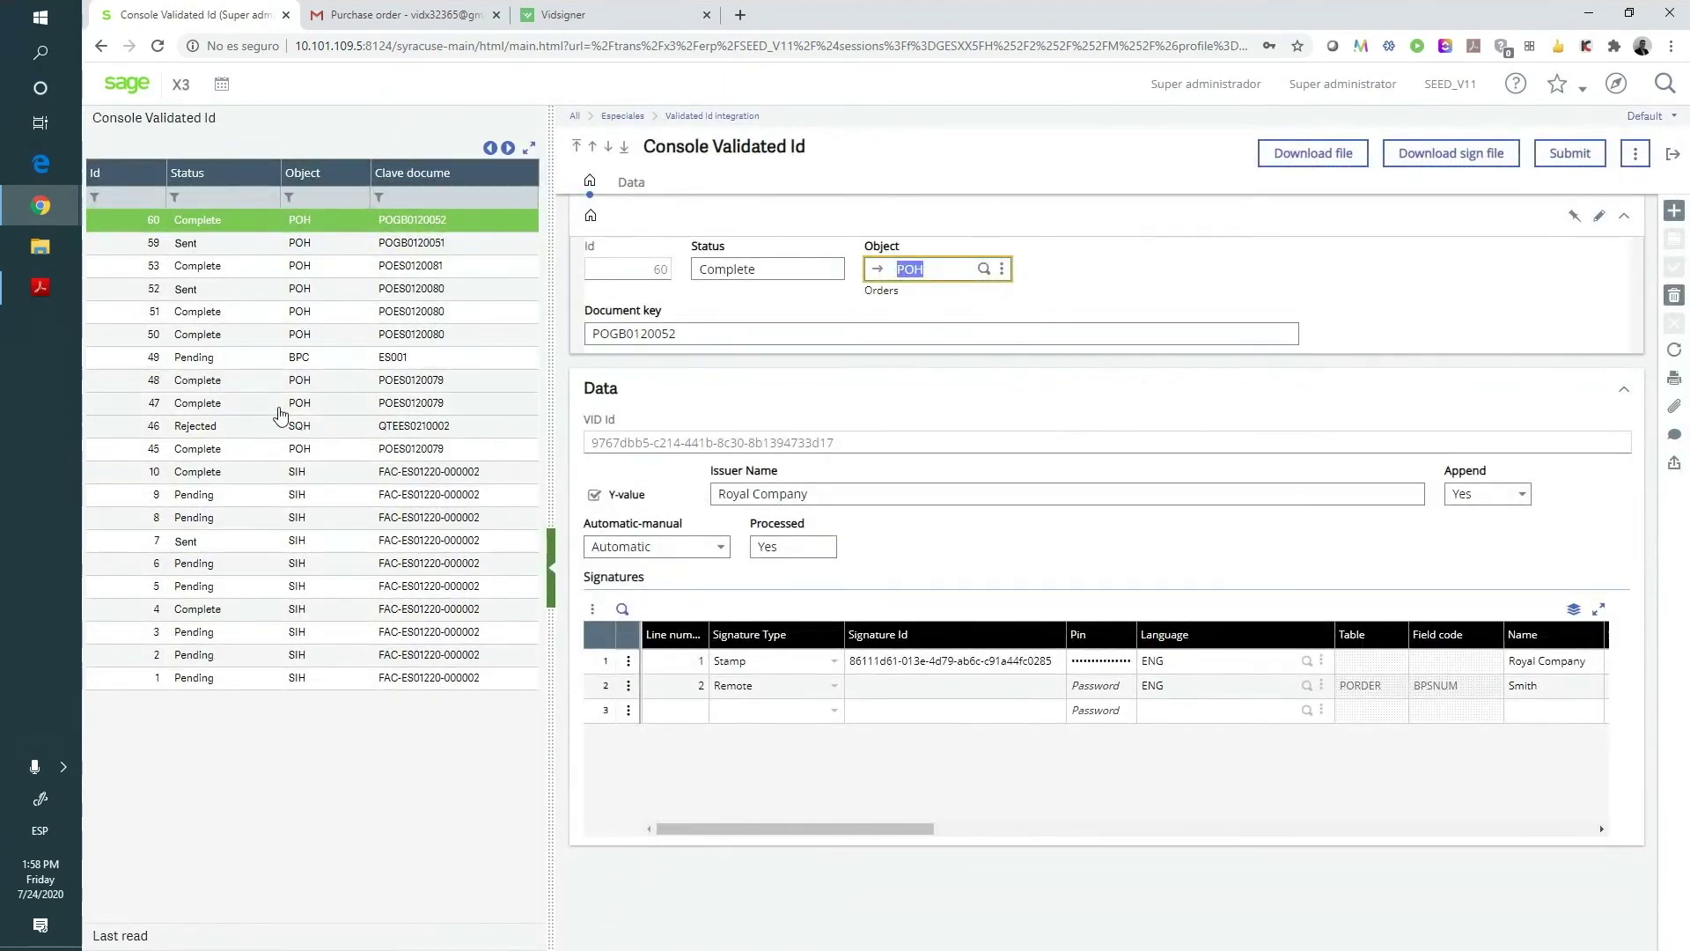
{"action": "left_click", "coordinate": [236, 231]}
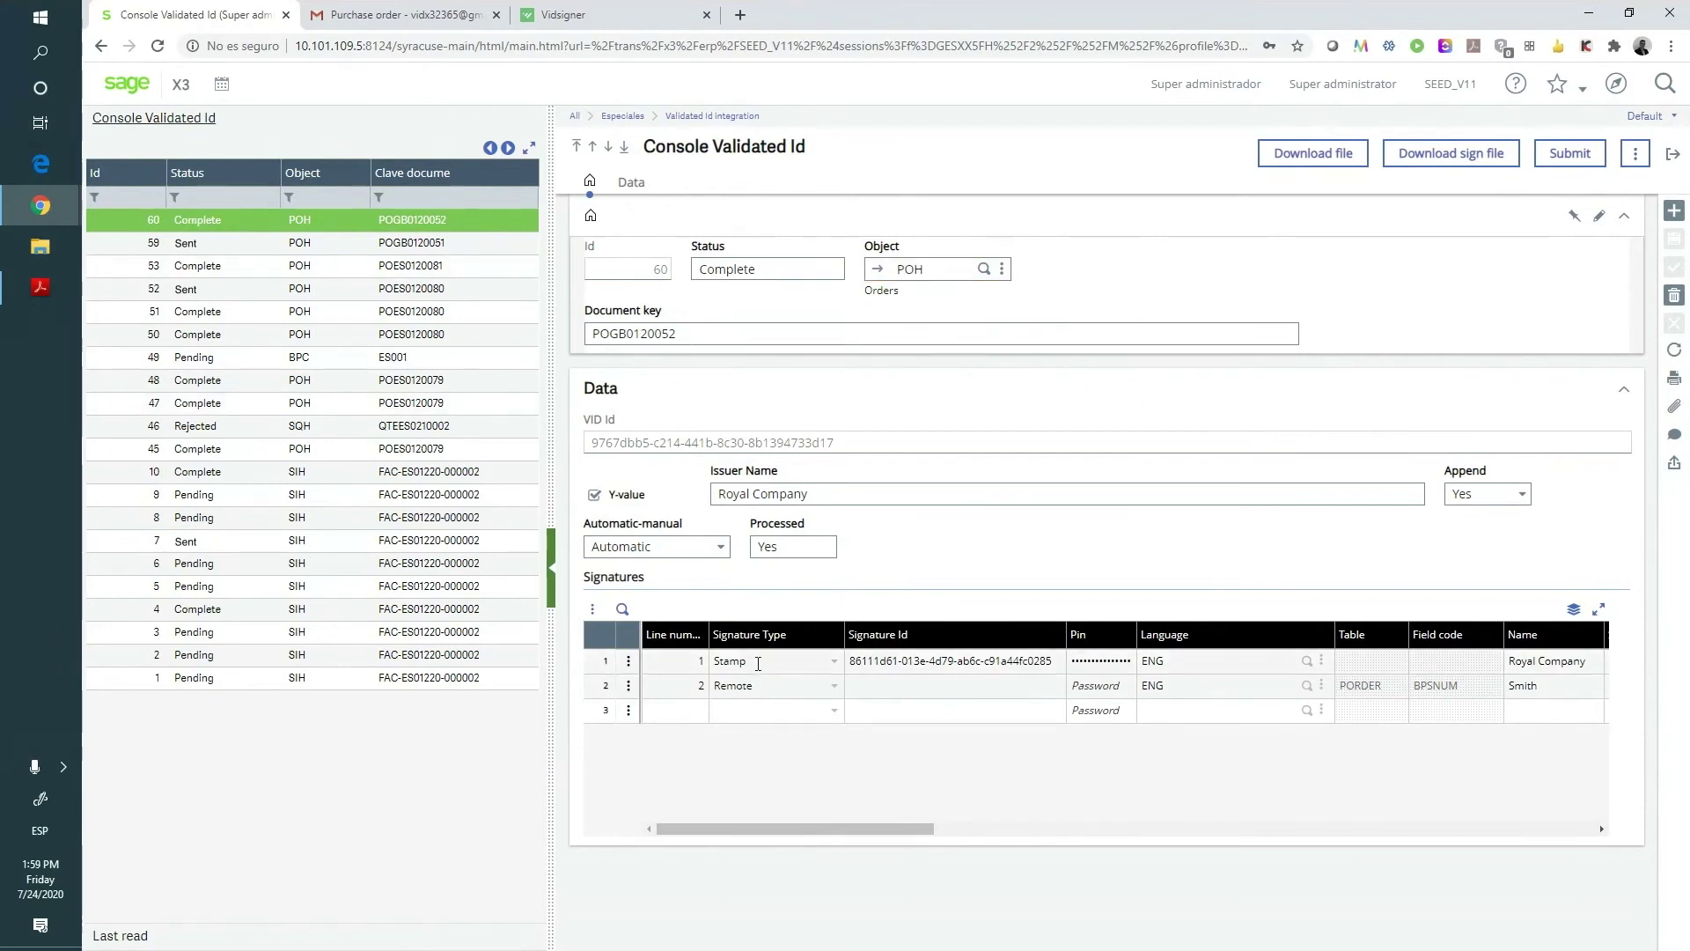
{"action": "left_click_drag", "start_coordinate": [803, 830], "coordinate": [882, 842]}
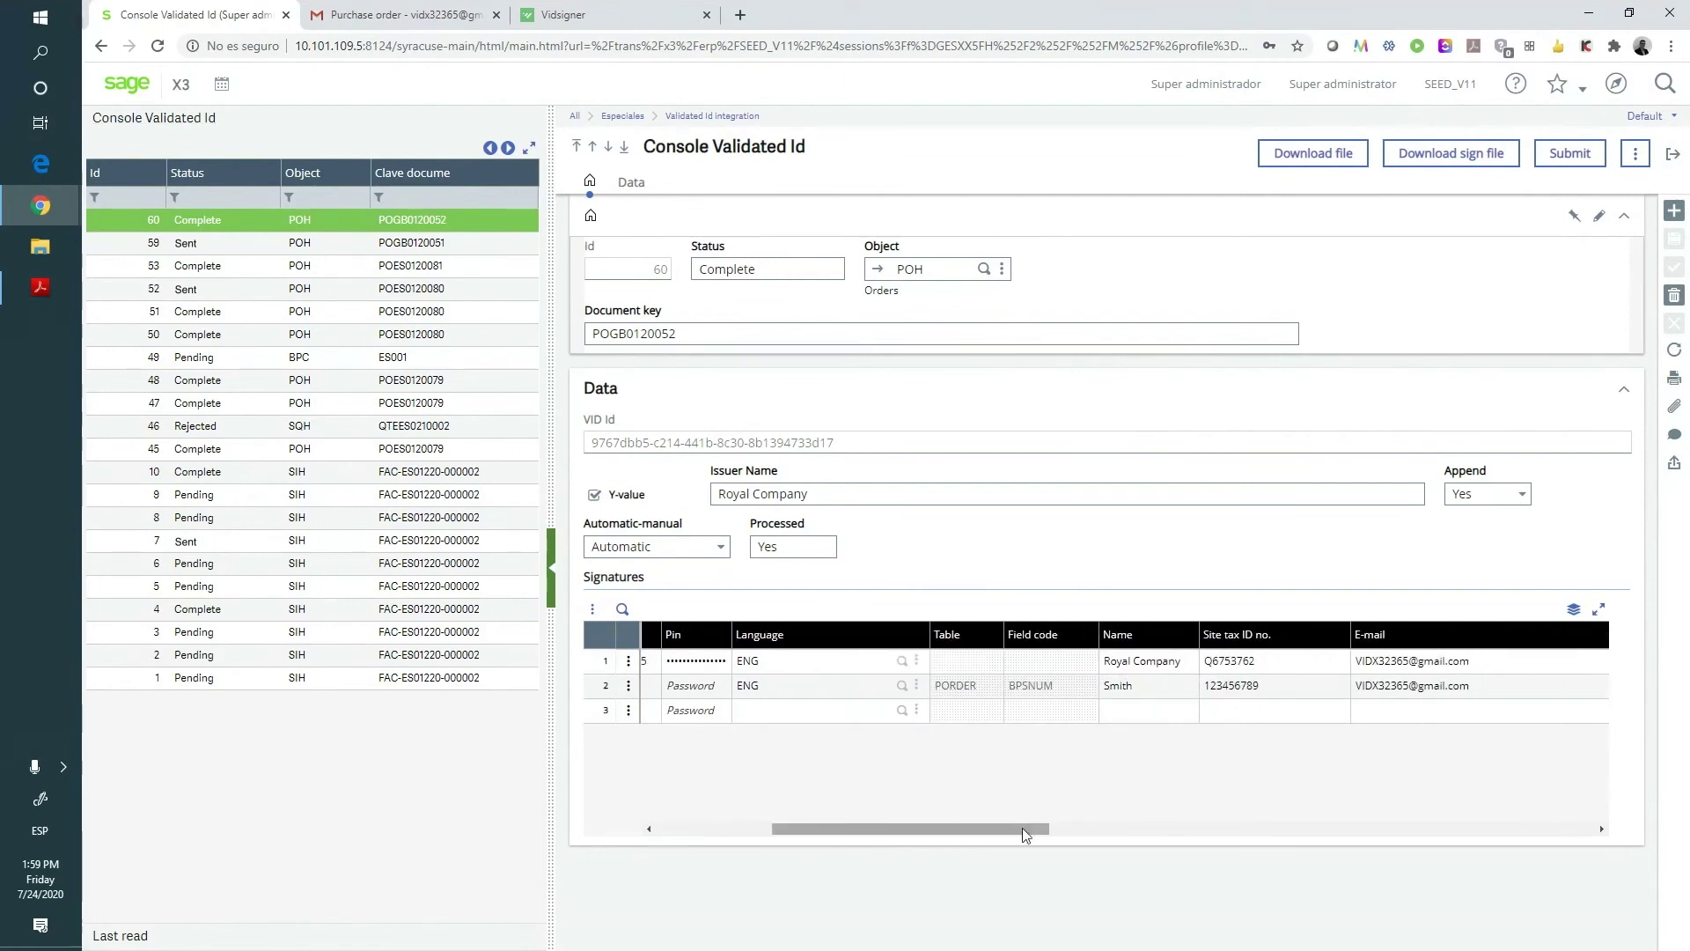
{"action": "scroll", "coordinate": [1213, 689], "scroll_direction": "right", "scroll_amount": 3}
{"action": "mouse_move", "coordinate": [1042, 839]}
{"action": "left_mouse_down"}
{"action": "mouse_move", "coordinate": [1521, 838]}
{"action": "mouse_move", "coordinate": [1004, 837]}
{"action": "mouse_move", "coordinate": [786, 616]}
{"action": "left_mouse_up"}
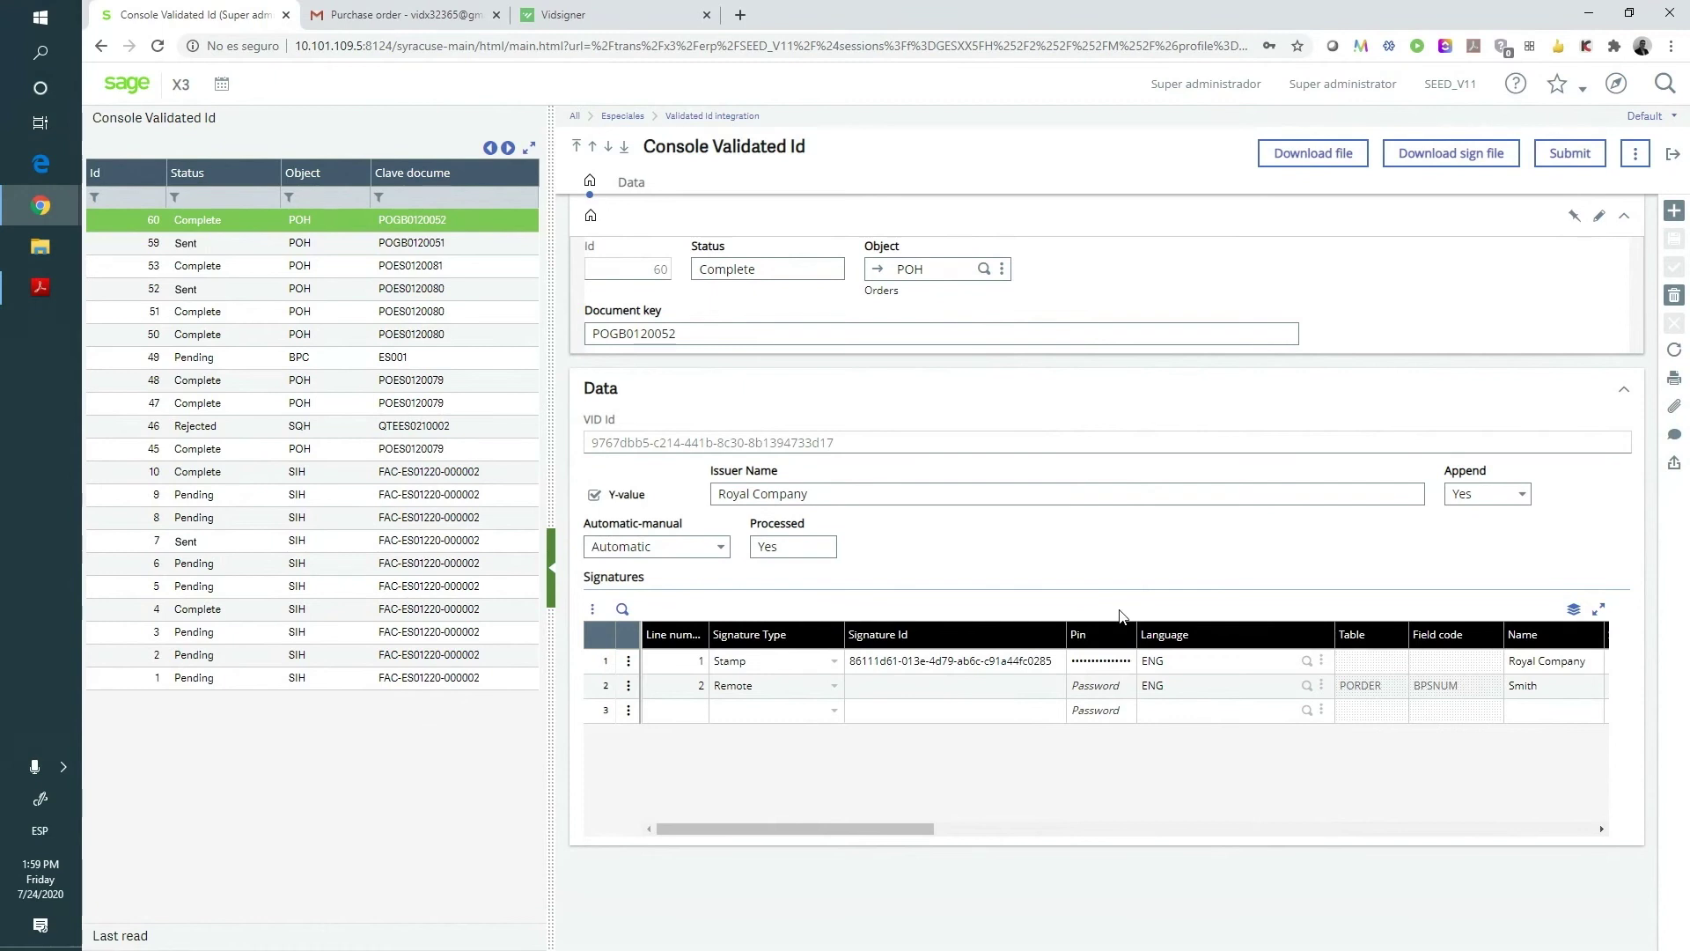
- Start a new signature request with Object BPC and Document key GB001
{"action": "left_click", "coordinate": [1677, 210]}
{"action": "type", "text": "BPC"}
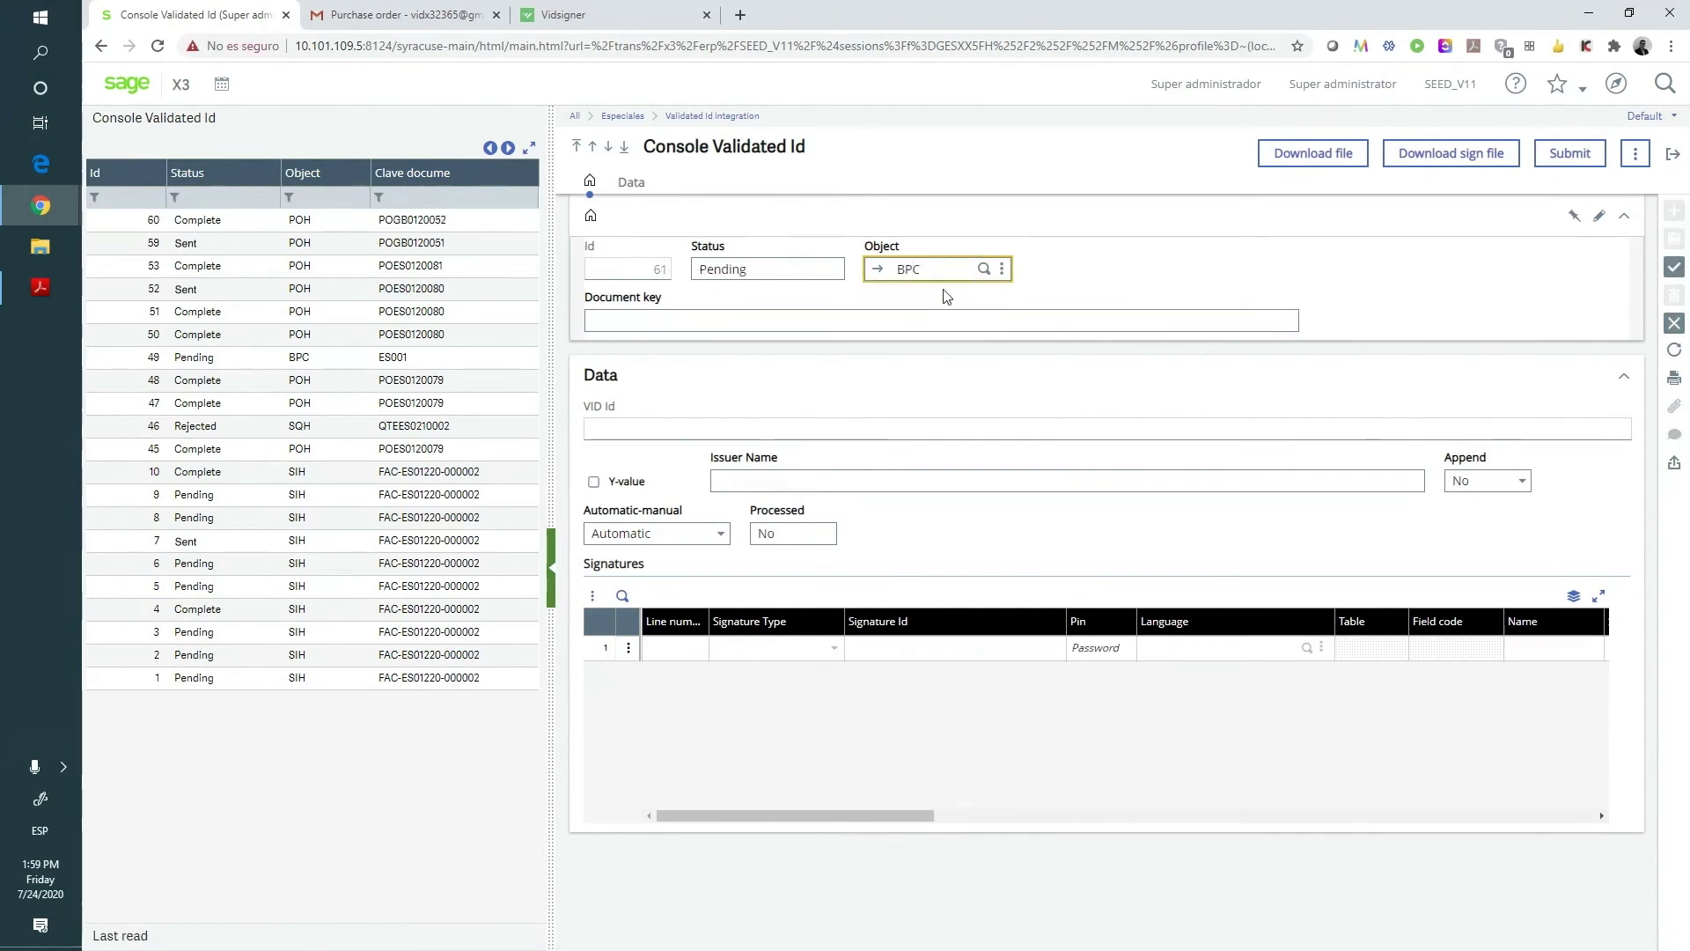
{"action": "left_click", "coordinate": [707, 322]}
{"action": "type", "text": "GB001"}
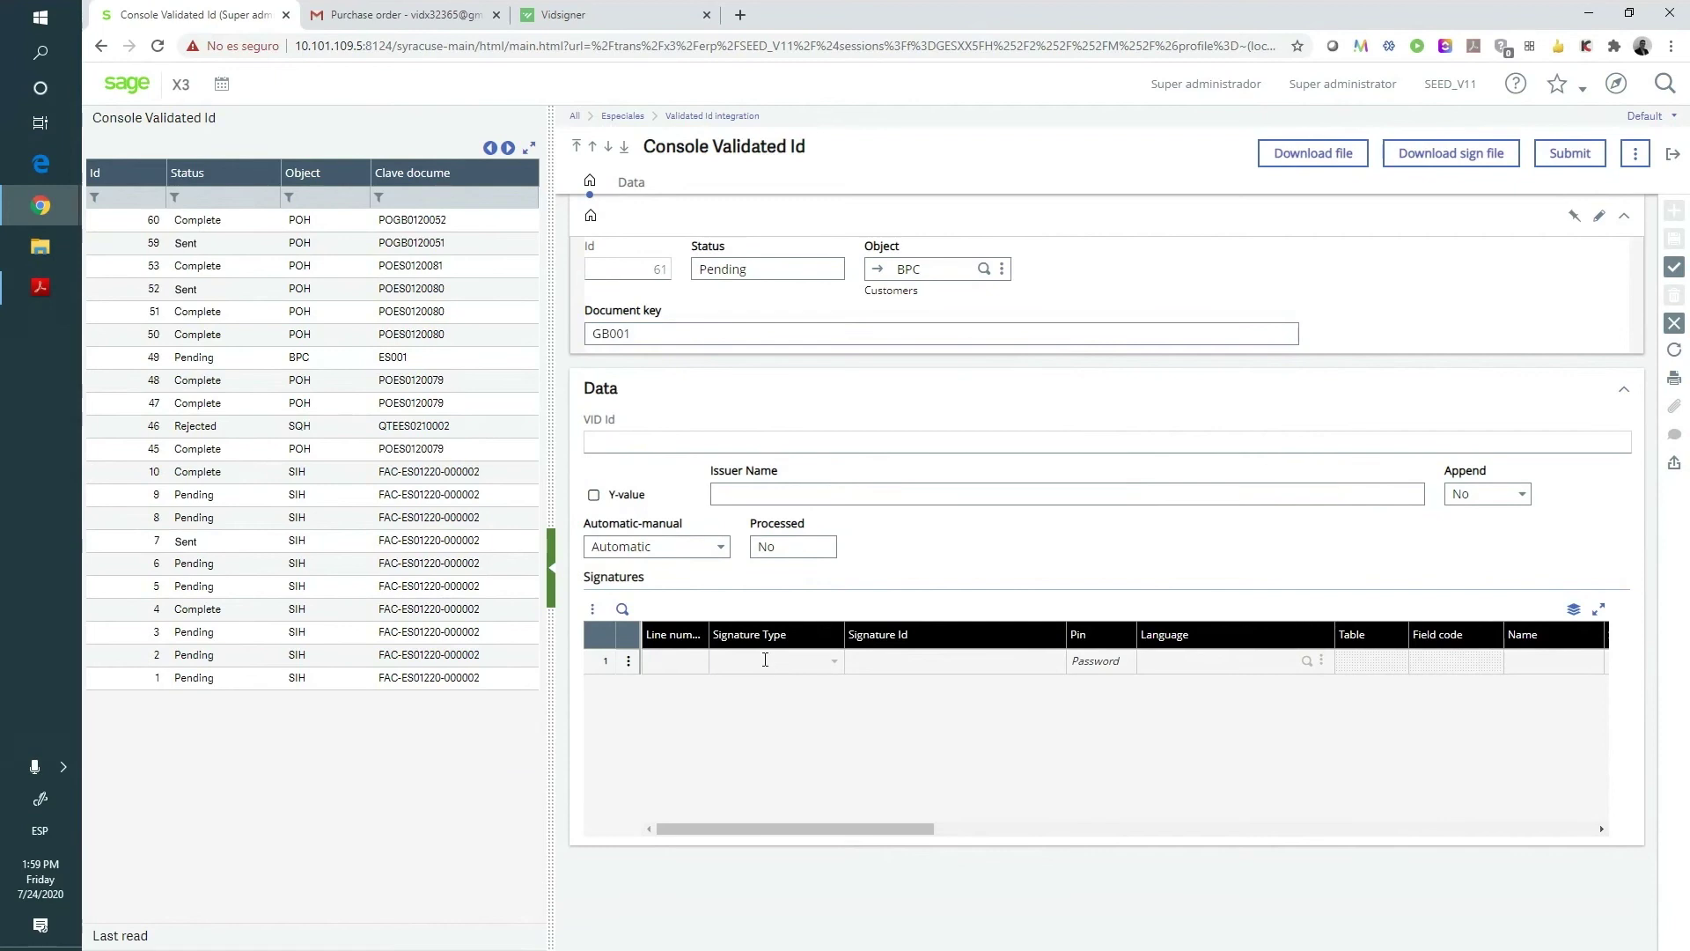
- Add a Remote signature line in ENG with the signer's name and e-mail address
{"action": "left_click", "coordinate": [765, 660]}
{"action": "left_click", "coordinate": [755, 683]}
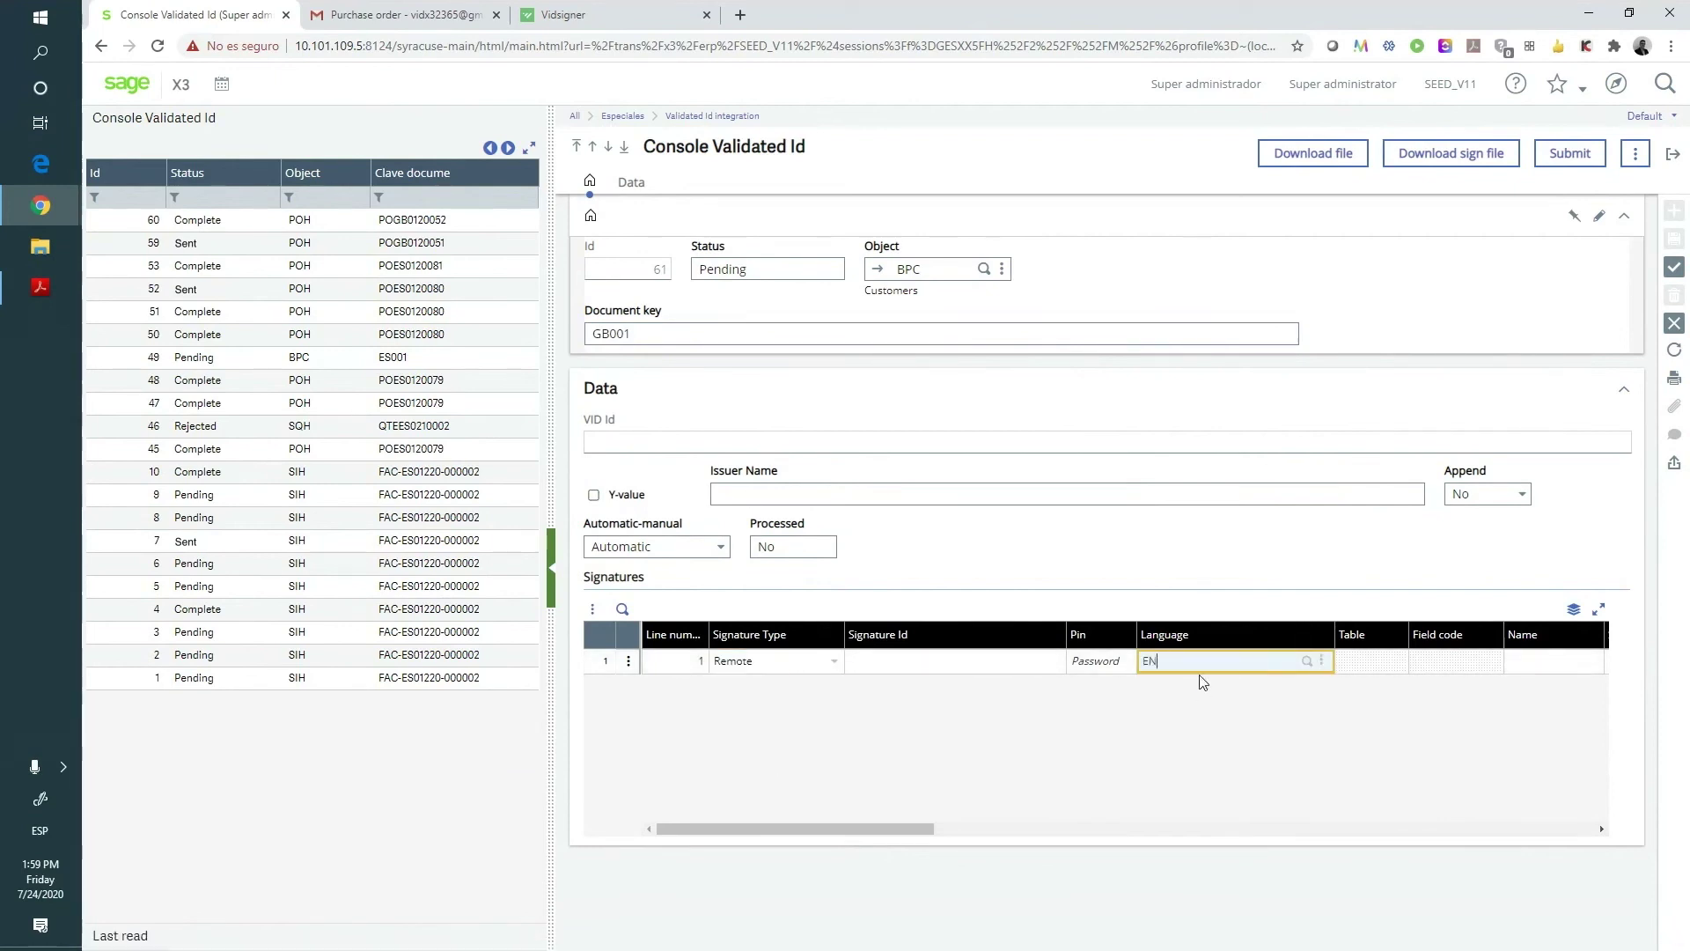
{"action": "type", "text": "G"}
{"action": "key", "text": "Tab"}
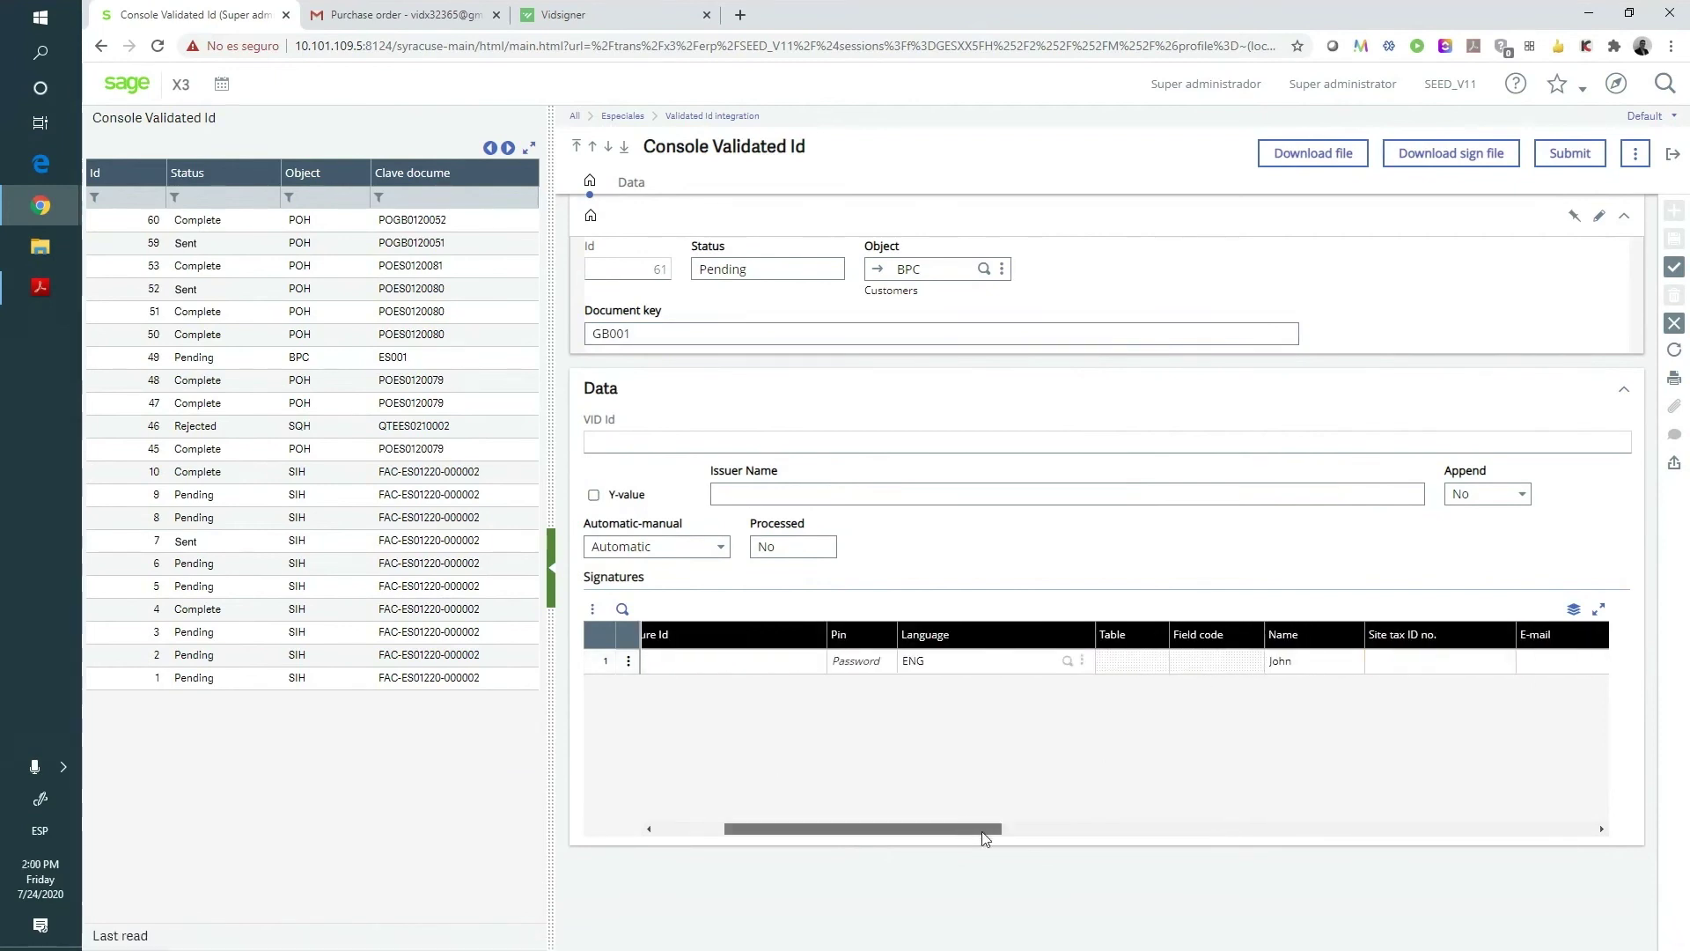
{"action": "left_click_drag", "start_coordinate": [986, 836], "coordinate": [1056, 836]}
{"action": "left_click", "coordinate": [1275, 662]}
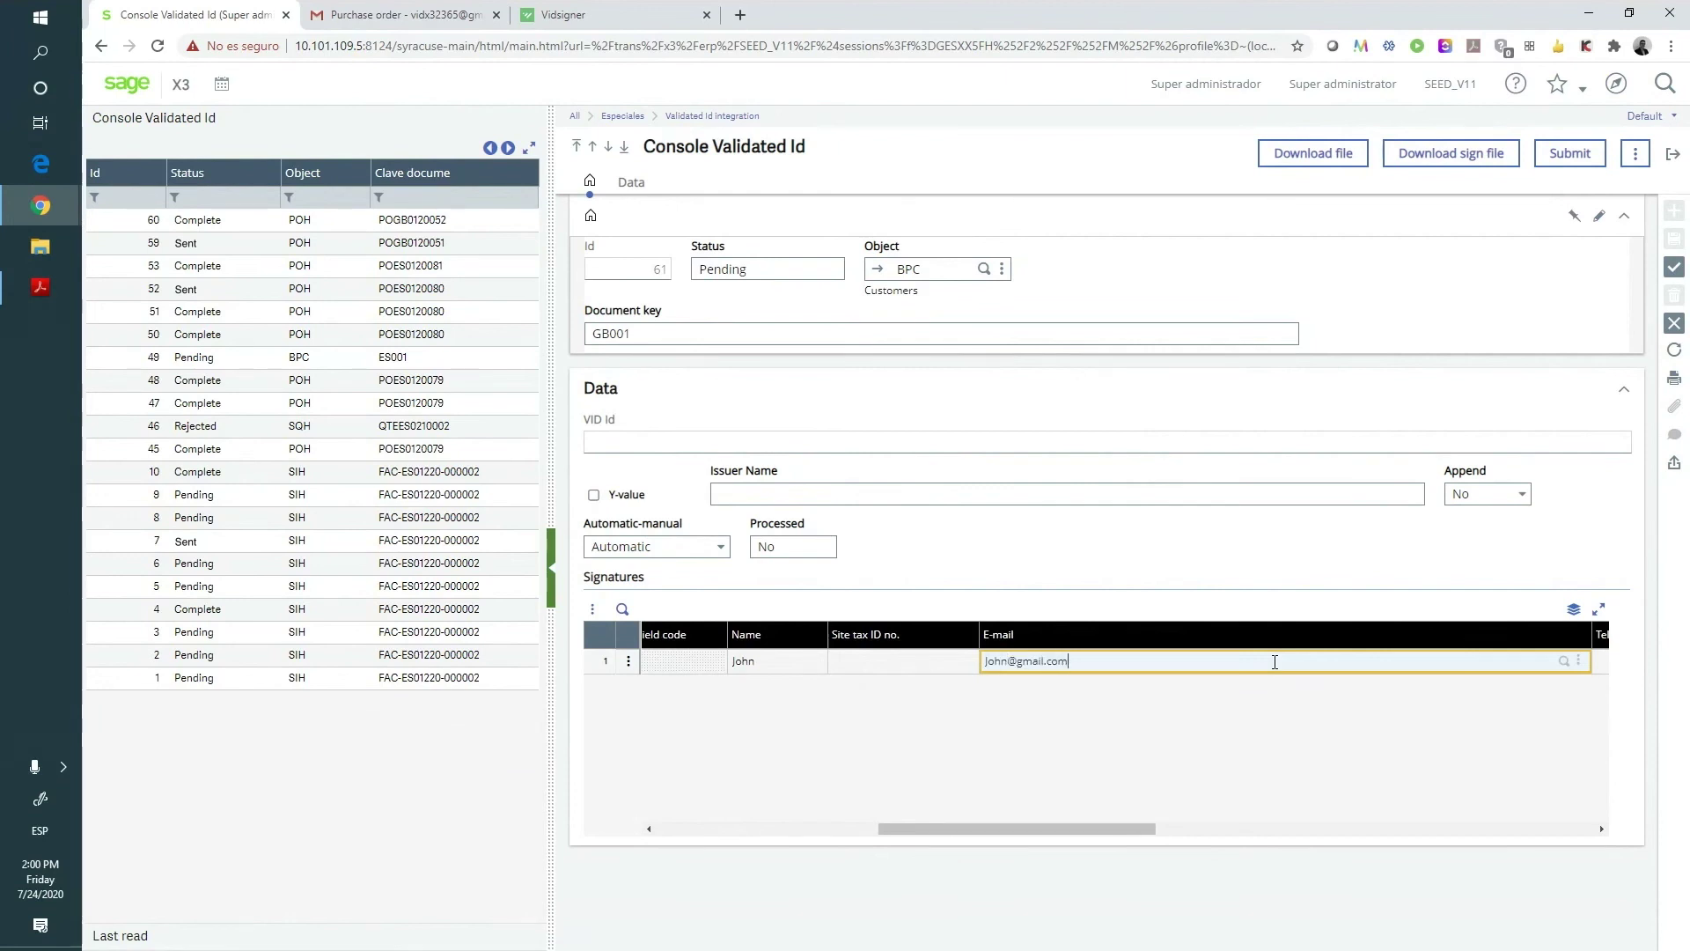
{"action": "key", "text": "Tab"}
{"action": "key", "text": "Tab"}
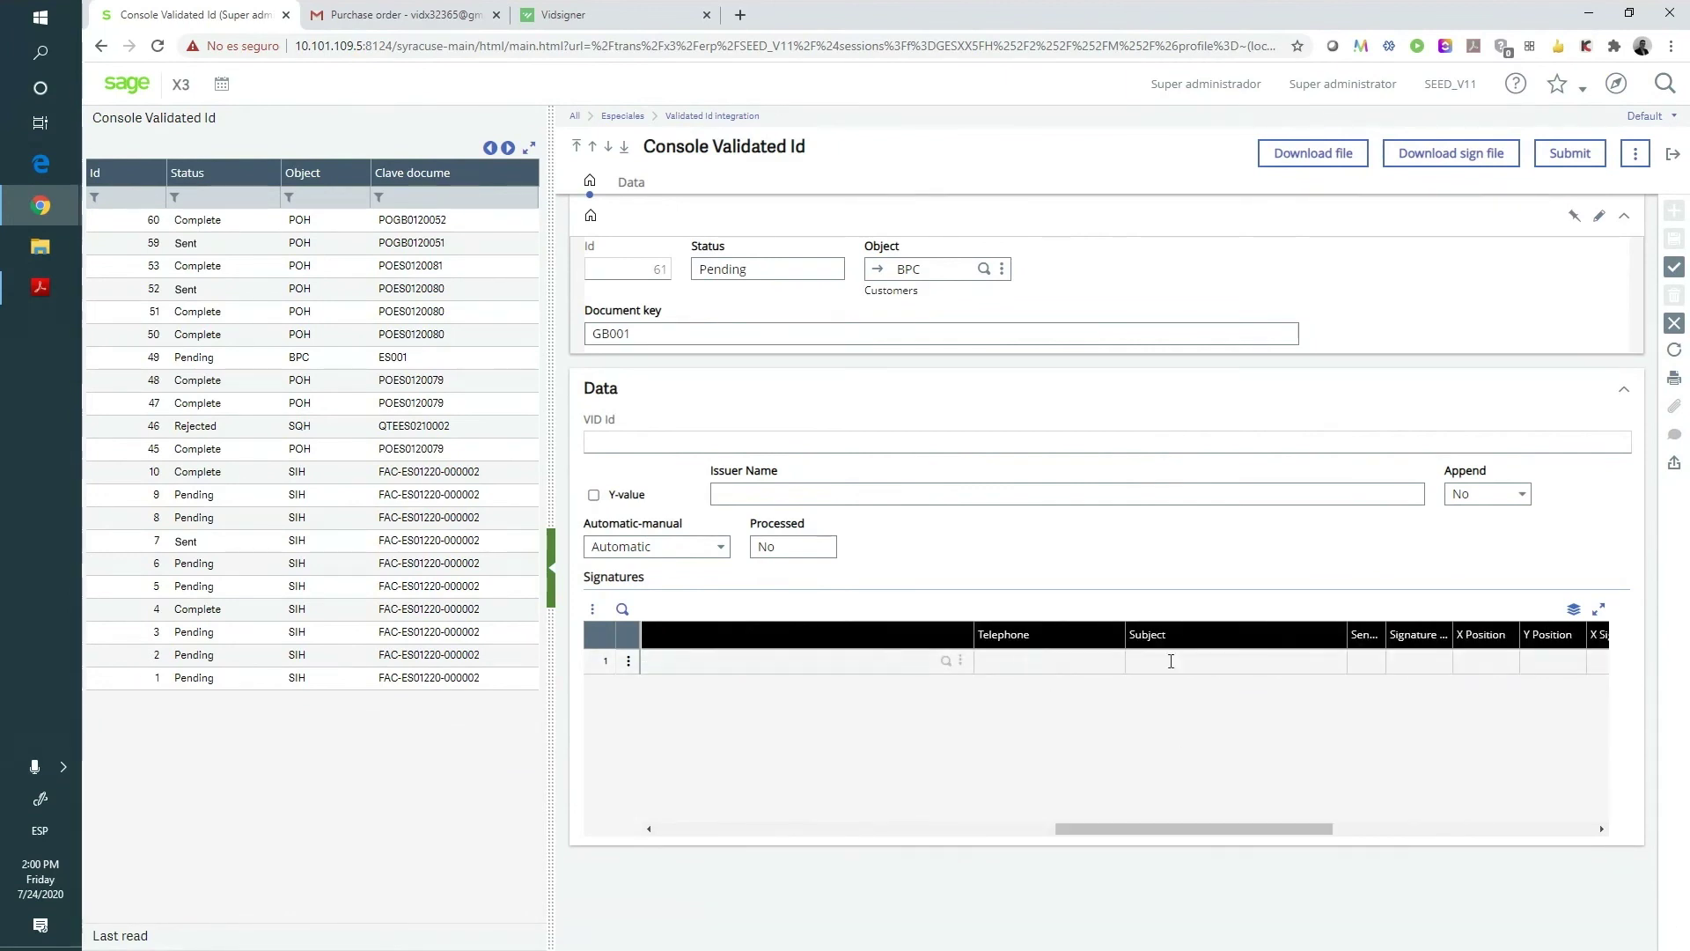
{"action": "key", "text": "Tab"}
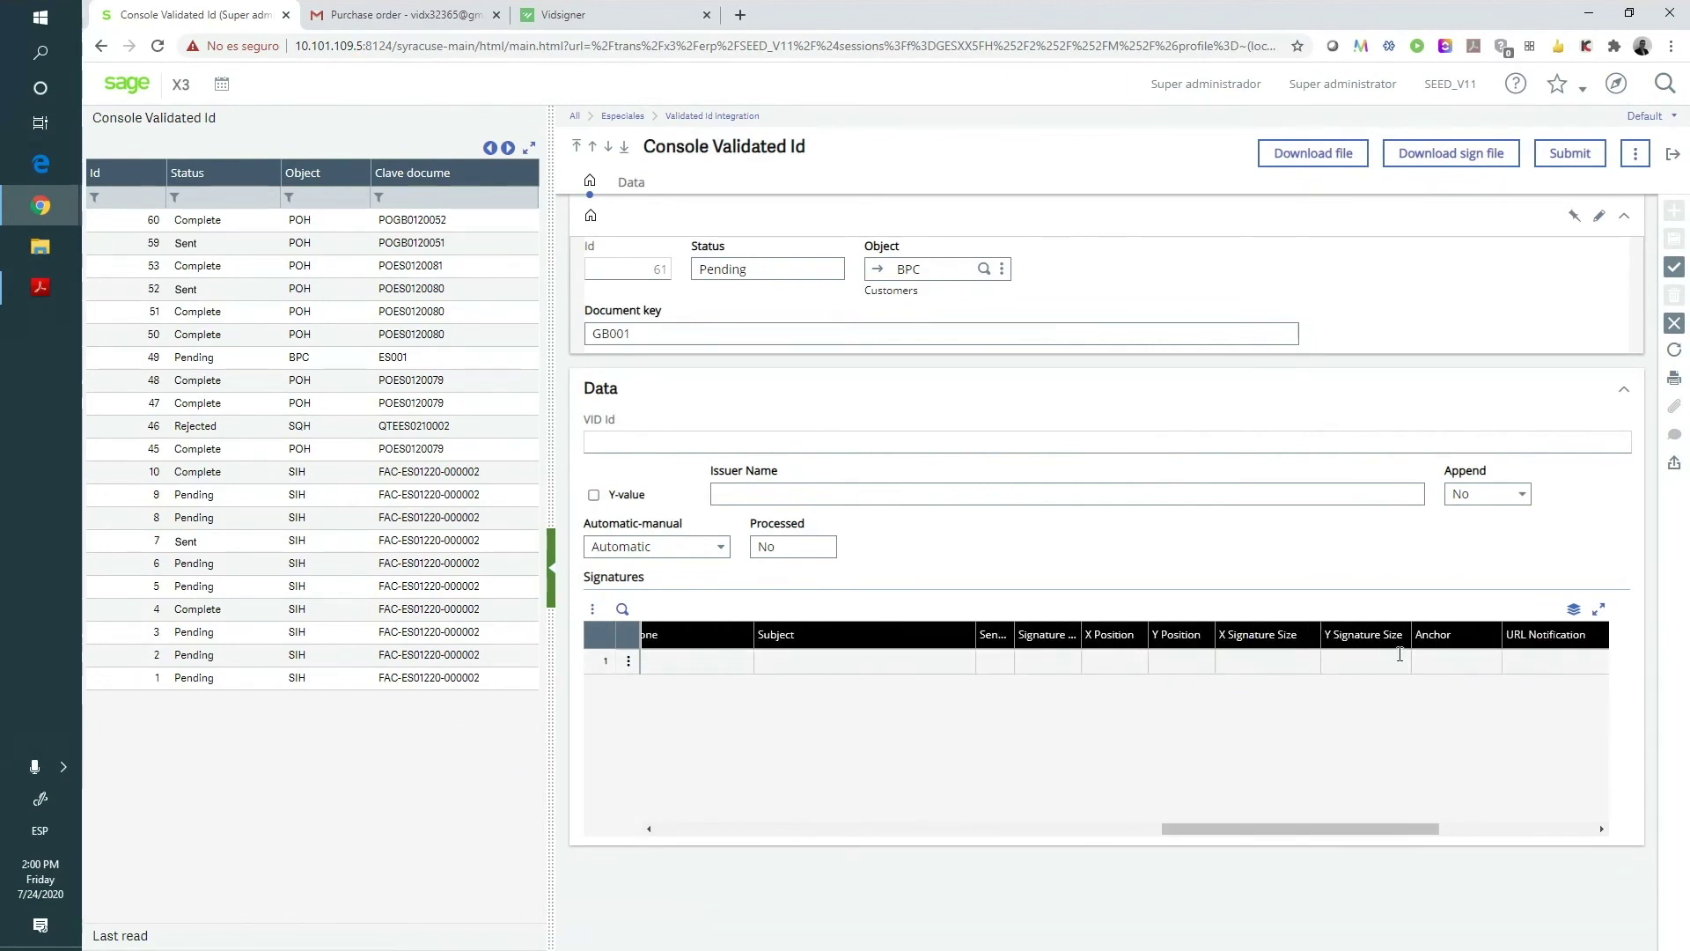
- Set the signature line subject to CONTRACT and create request 61
{"action": "left_click", "coordinate": [1434, 660]}
{"action": "left_click", "coordinate": [814, 660]}
{"action": "type", "text": "CONTRACT"}
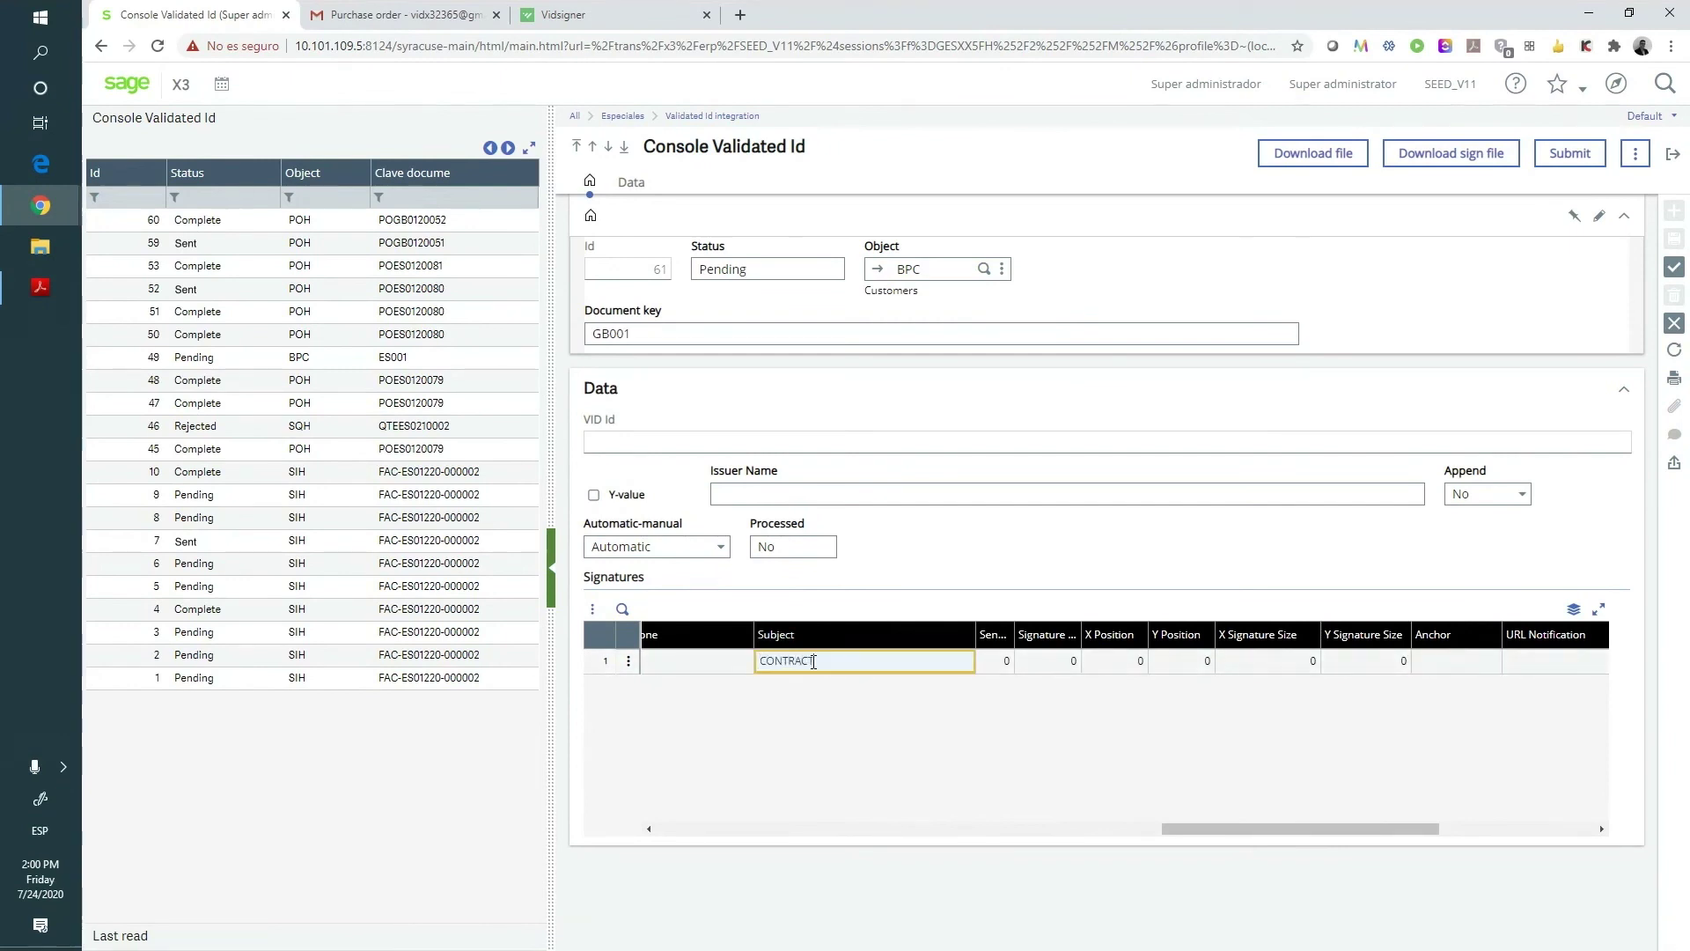
{"action": "left_click", "coordinate": [1675, 270]}
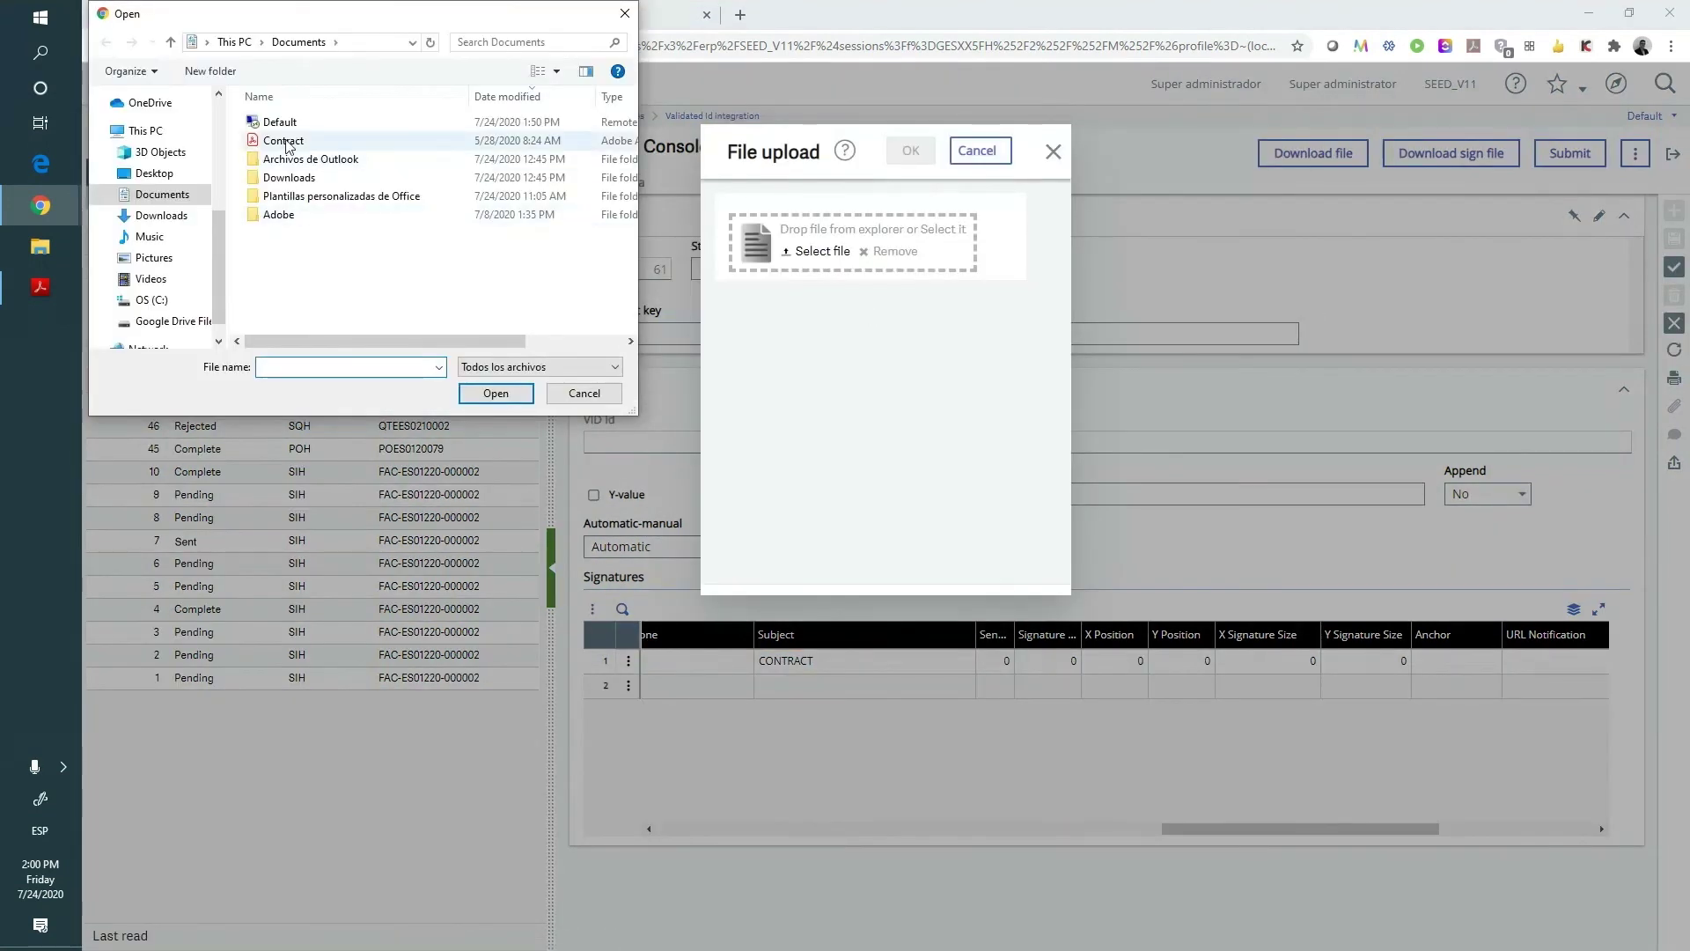
- Load Contract.pdf from Documents into the File upload dialog for request 61
{"action": "double_click", "coordinate": [286, 142]}
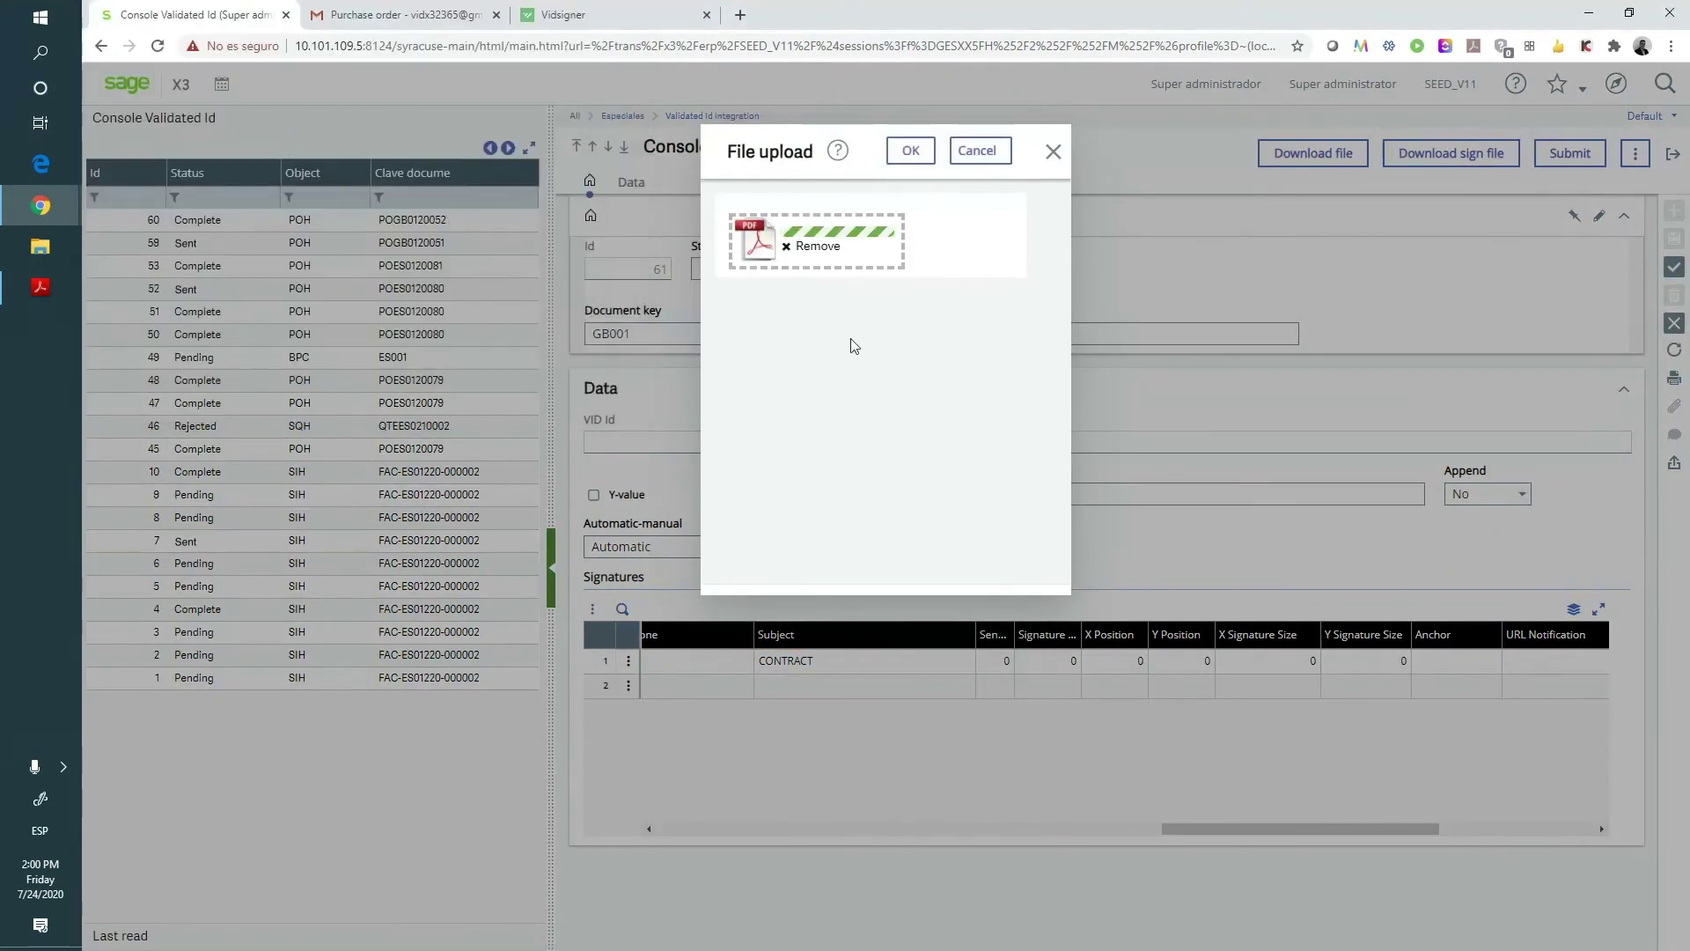